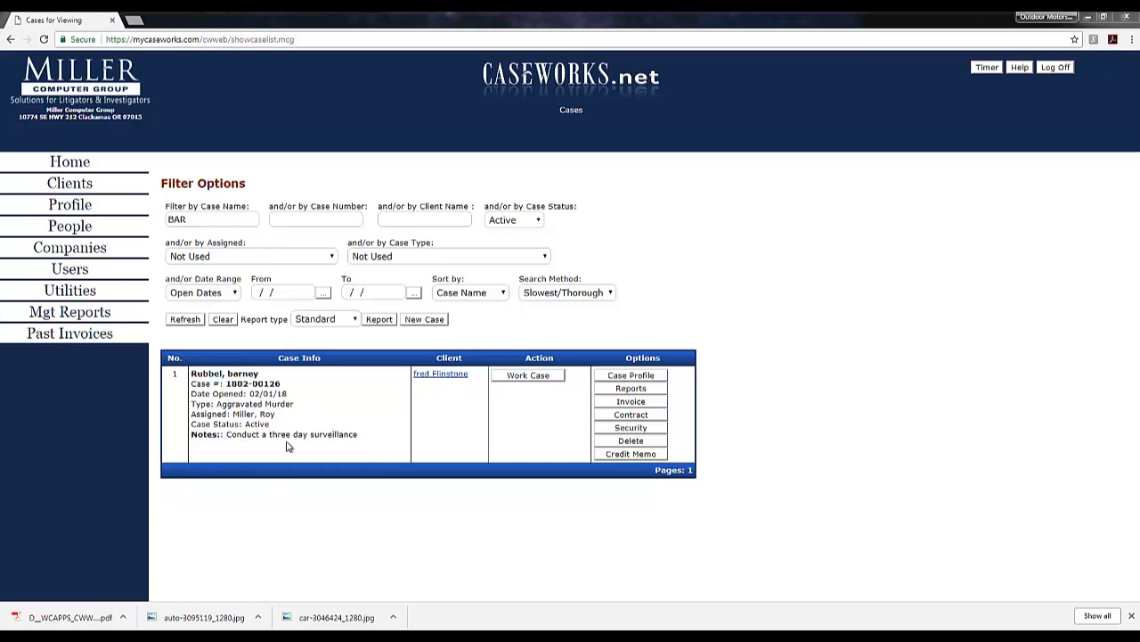
# Step: Work the filtered case and bring up its empty People of Interest list
pyautogui.click(511, 378)
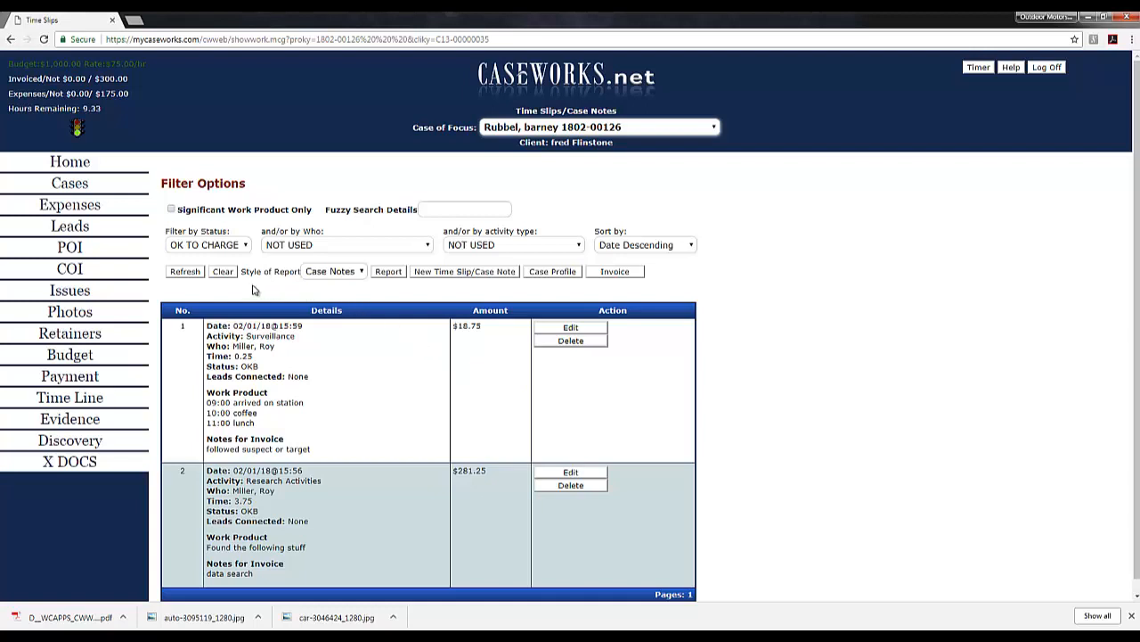
pyautogui.click(78, 253)
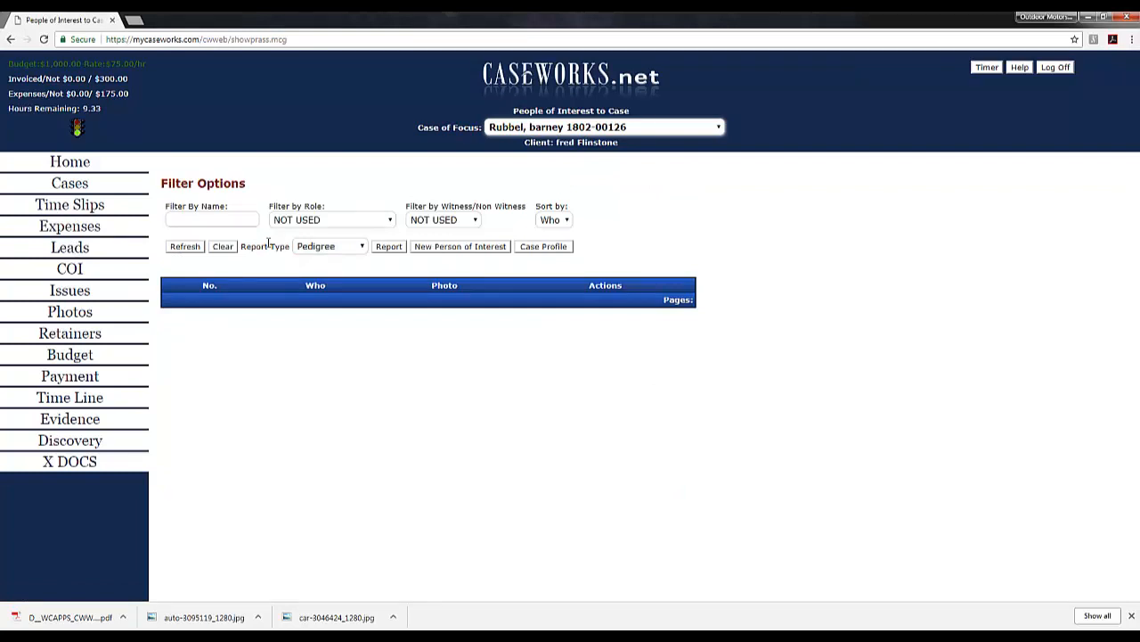
# Step: Start a new person of interest and filter the people directory by name 'bar'
pyautogui.click(494, 248)
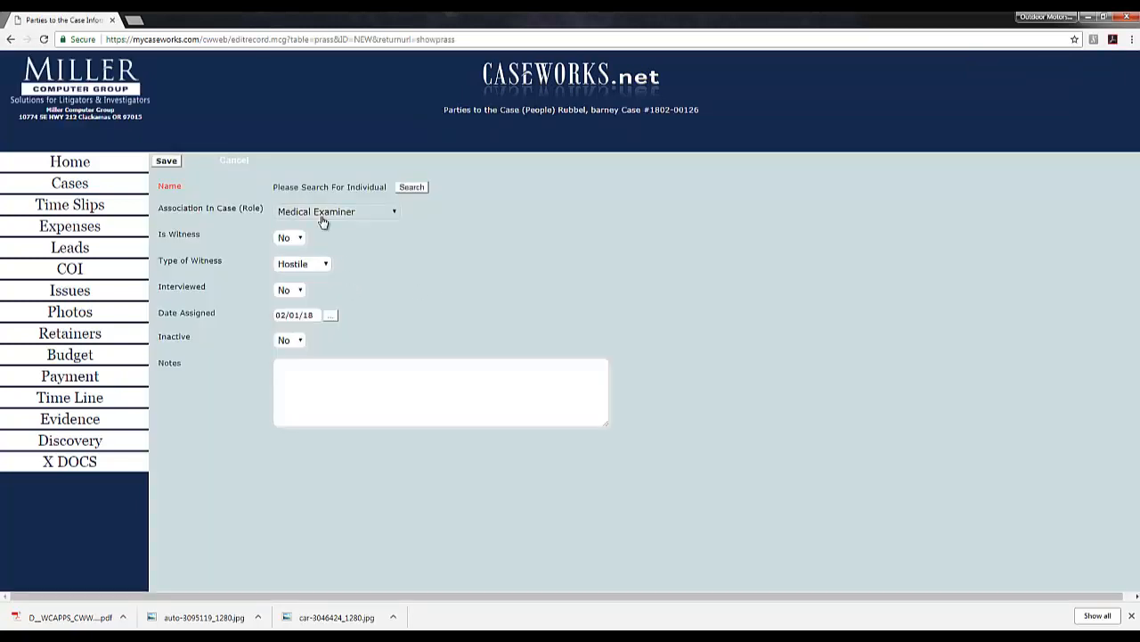
pyautogui.click(414, 187)
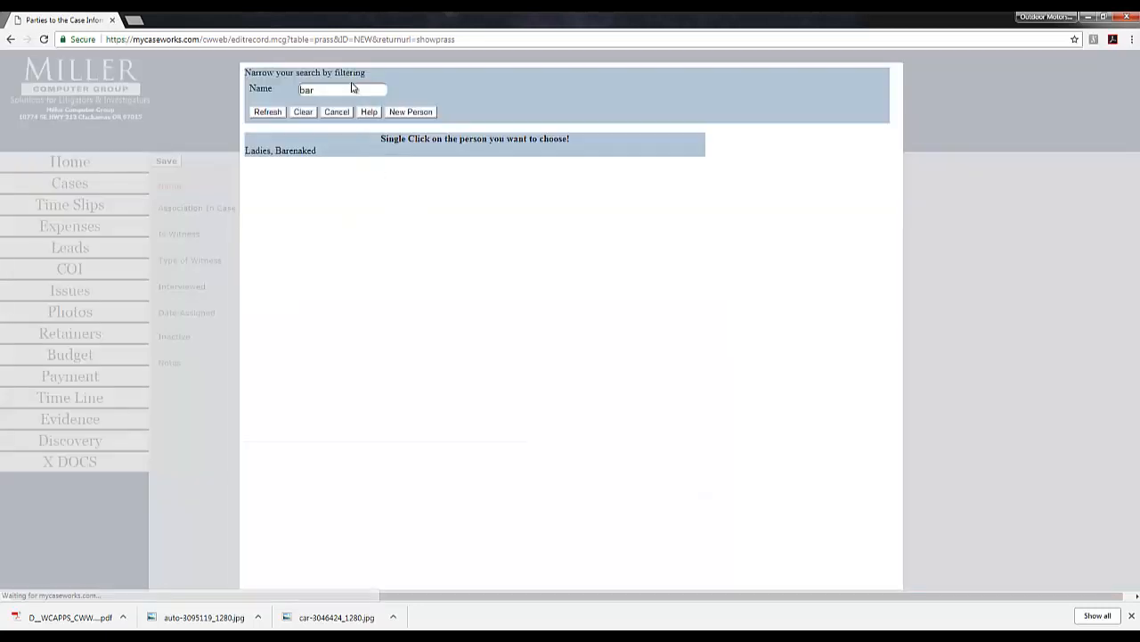
pyautogui.click(303, 111)
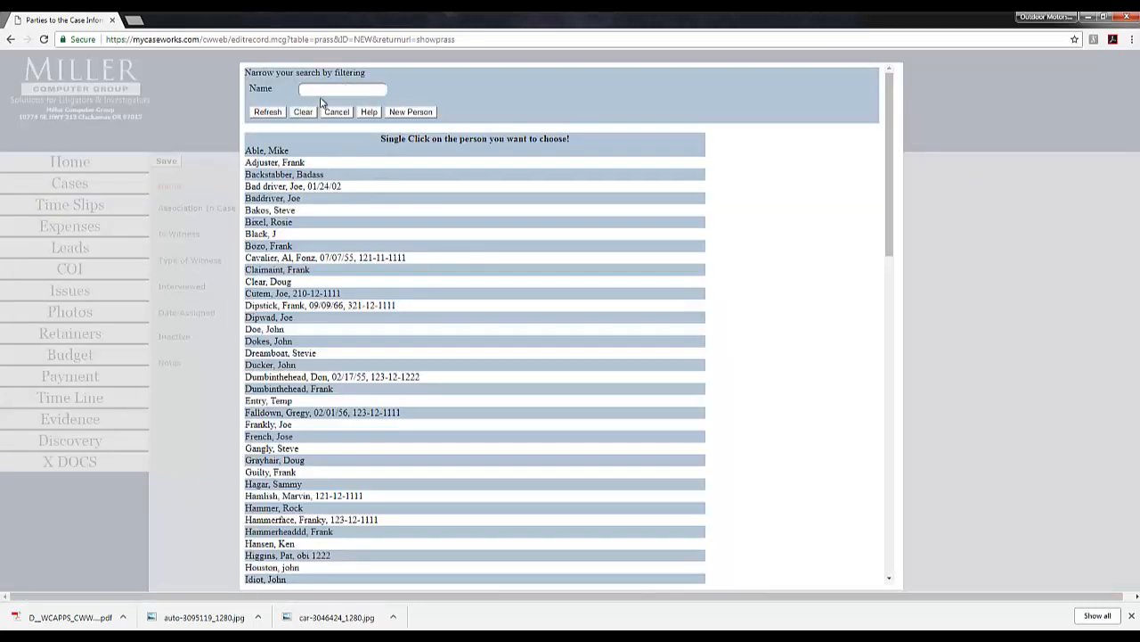
pyautogui.click(325, 89)
pyautogui.write('b')
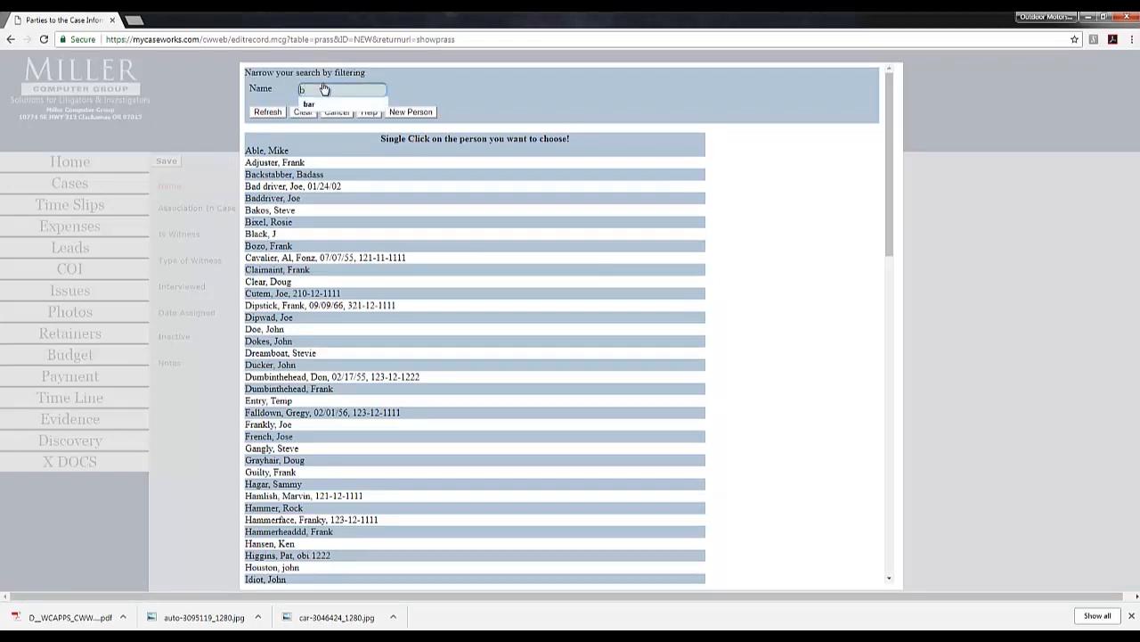
pyautogui.write('ar')
pyautogui.click(280, 114)
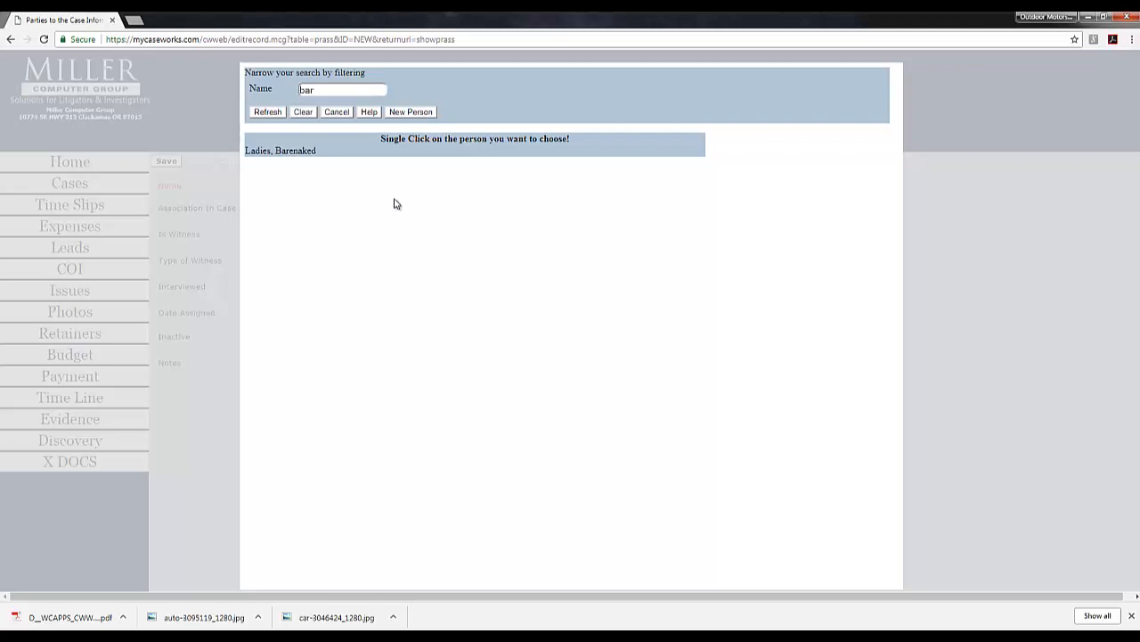
# Step: Create a new person record with the target's first and last name
pyautogui.click(415, 117)
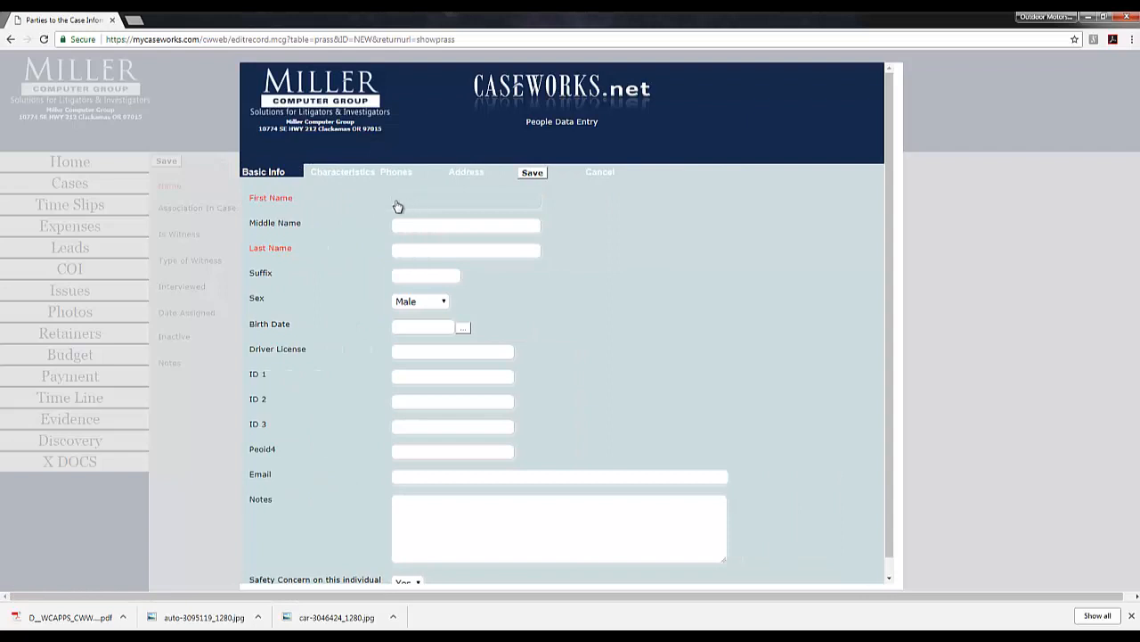
pyautogui.click(395, 204)
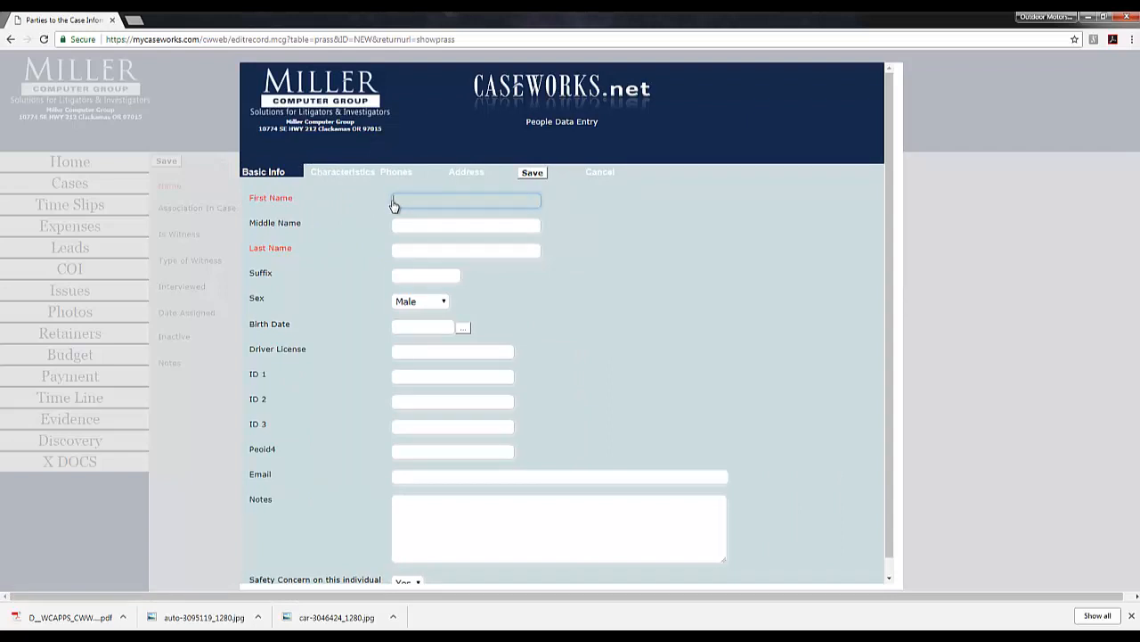
pyautogui.write('Barney')
pyautogui.press('Tab')
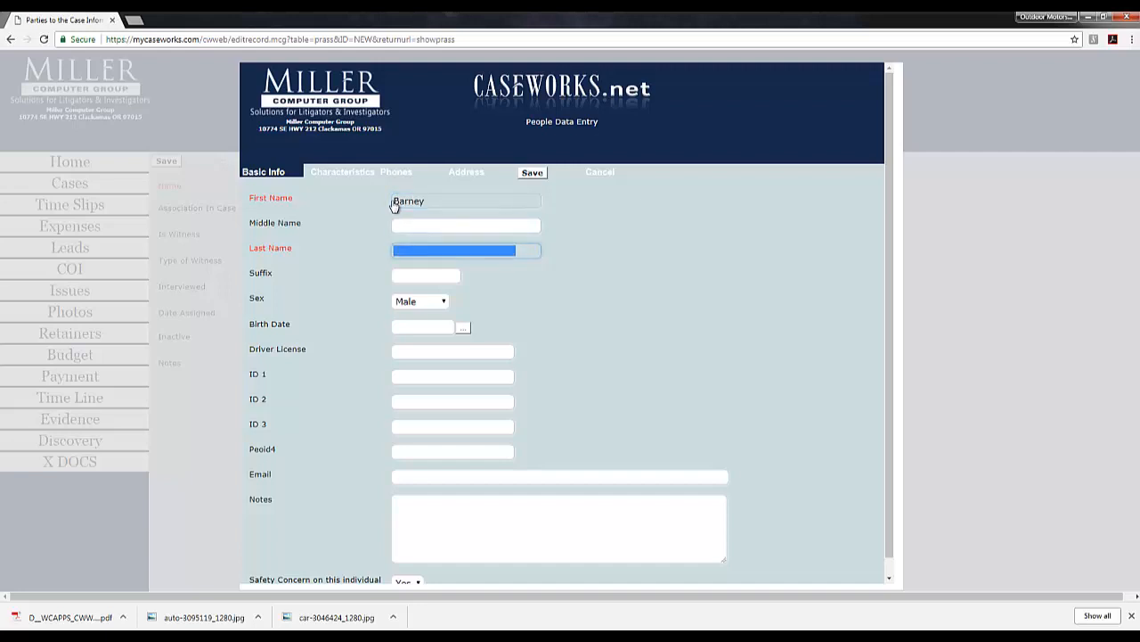
pyautogui.write('Rubble')
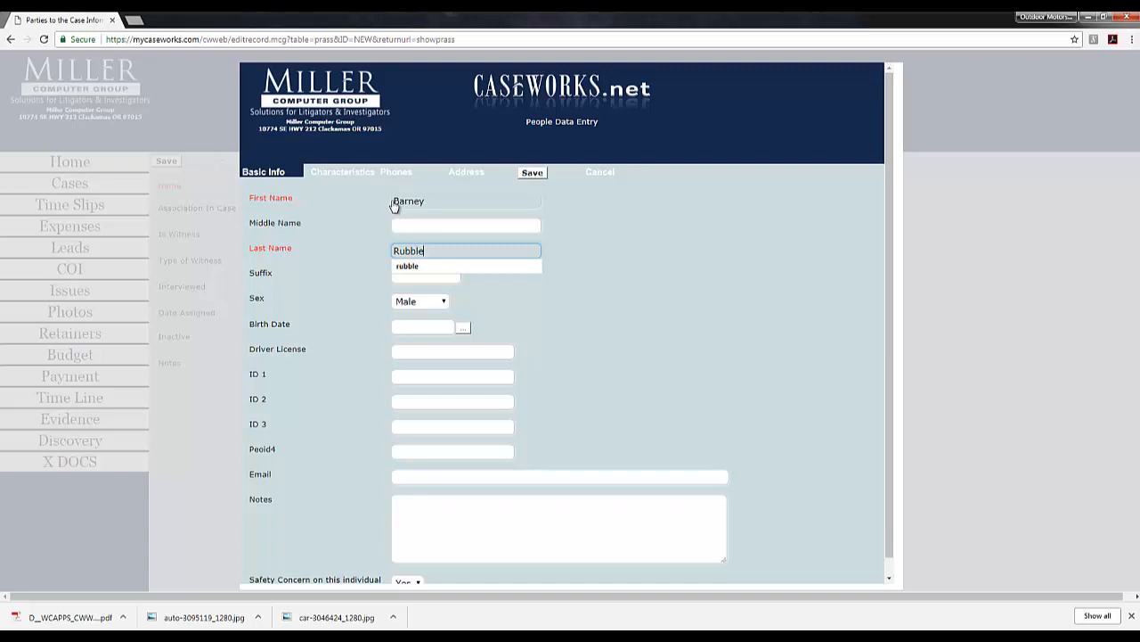
pyautogui.click(533, 175)
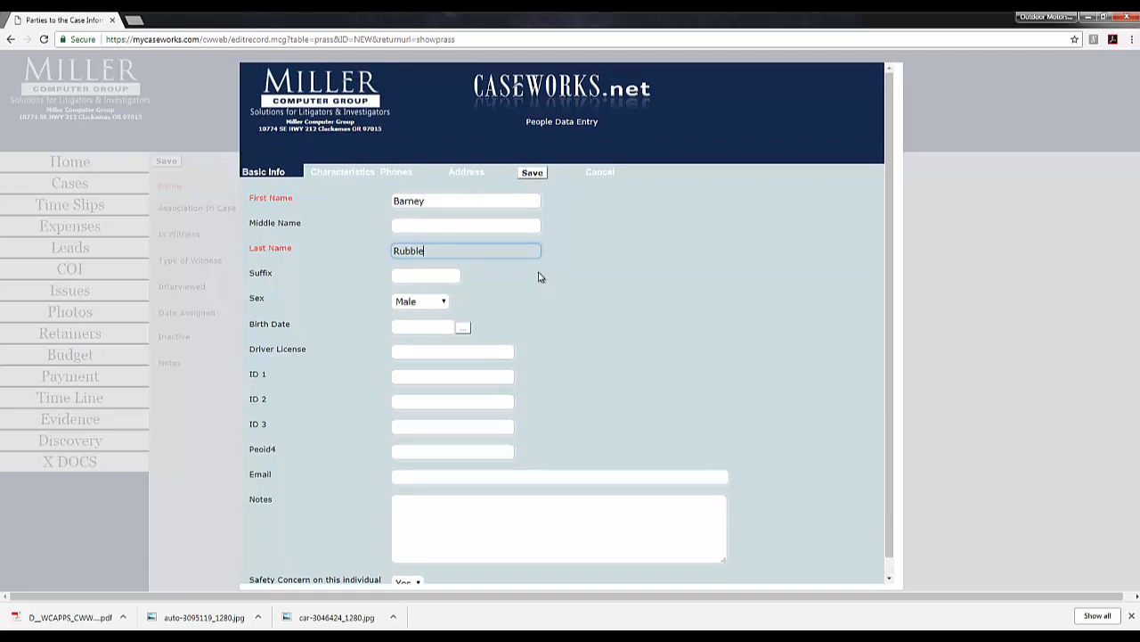
# Step: Add the person's home phone number, look over the address and physical tabs, and save
pyautogui.click(397, 174)
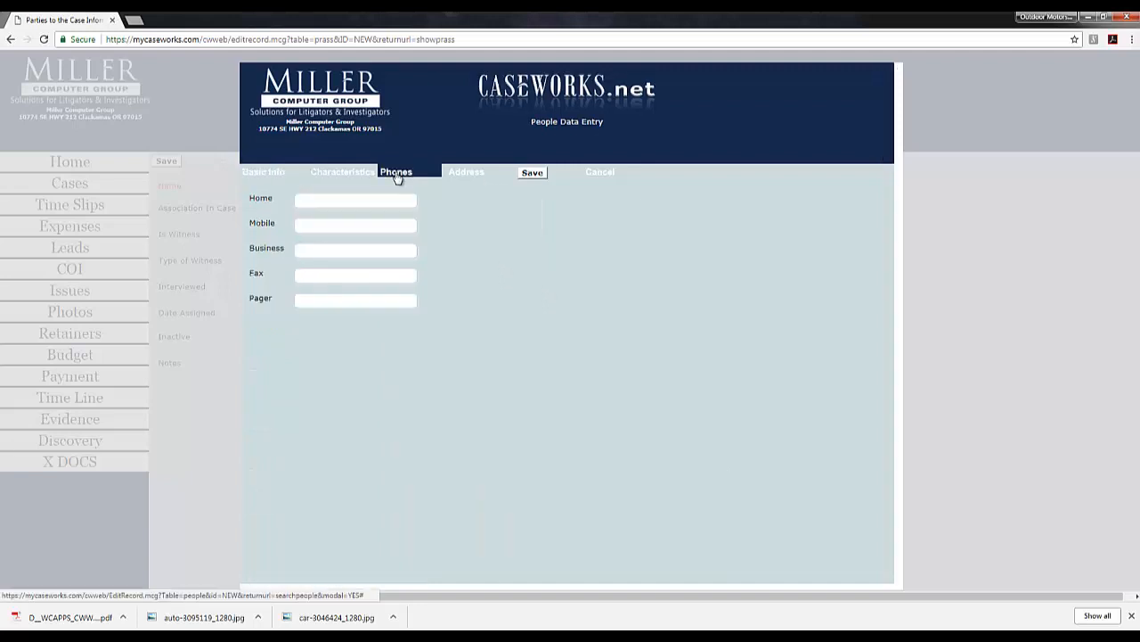
pyautogui.click(302, 205)
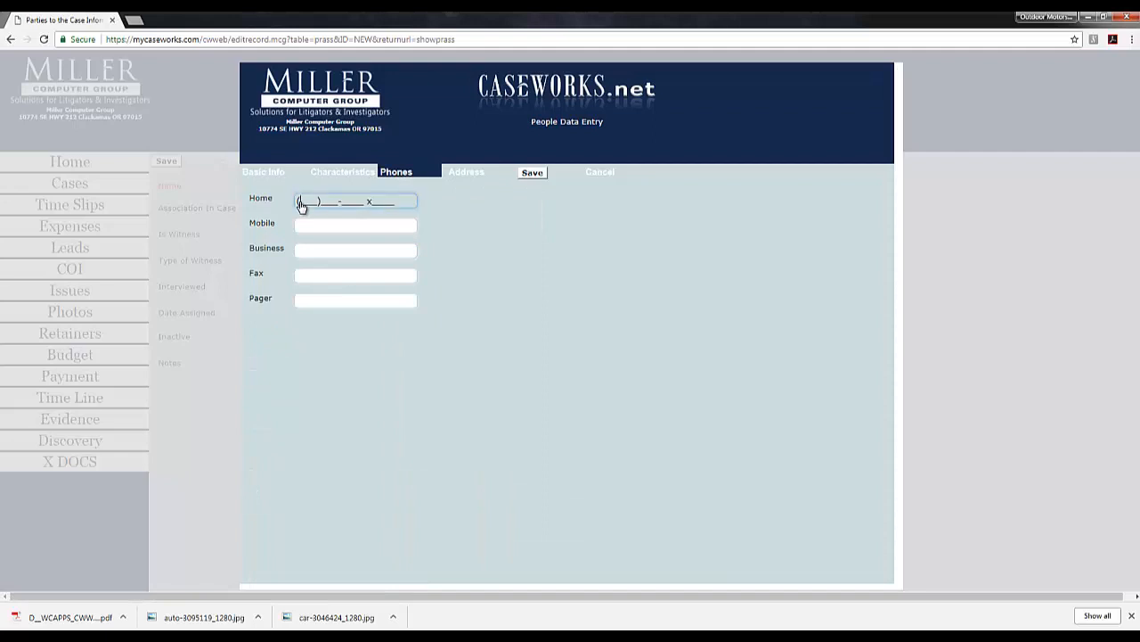
pyautogui.click(481, 175)
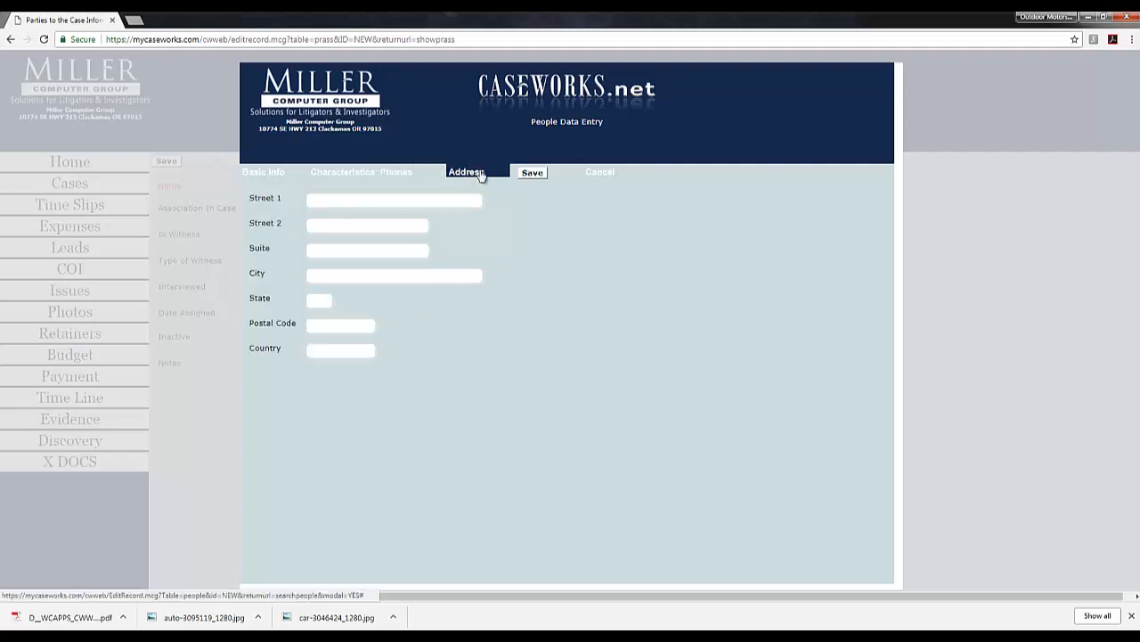
pyautogui.click(338, 206)
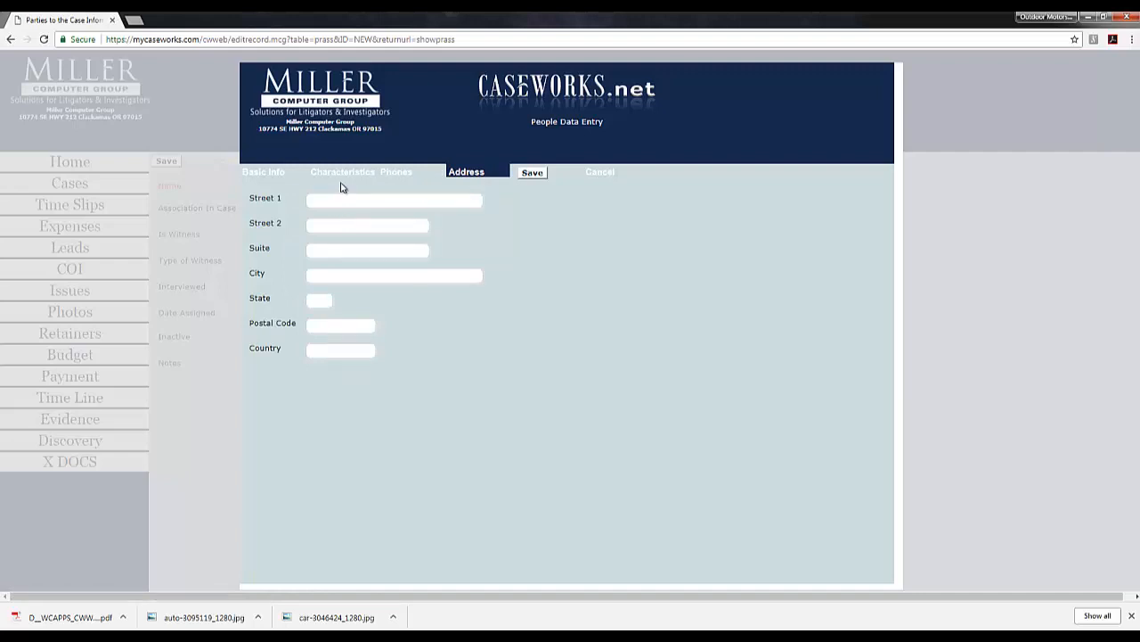
pyautogui.click(340, 174)
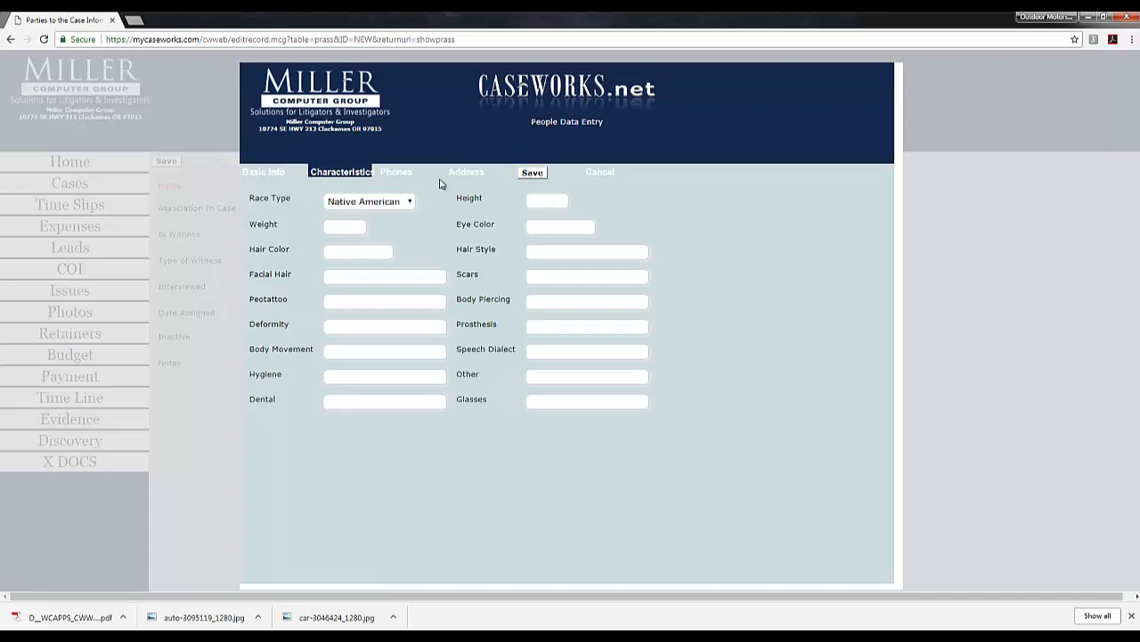
pyautogui.click(532, 173)
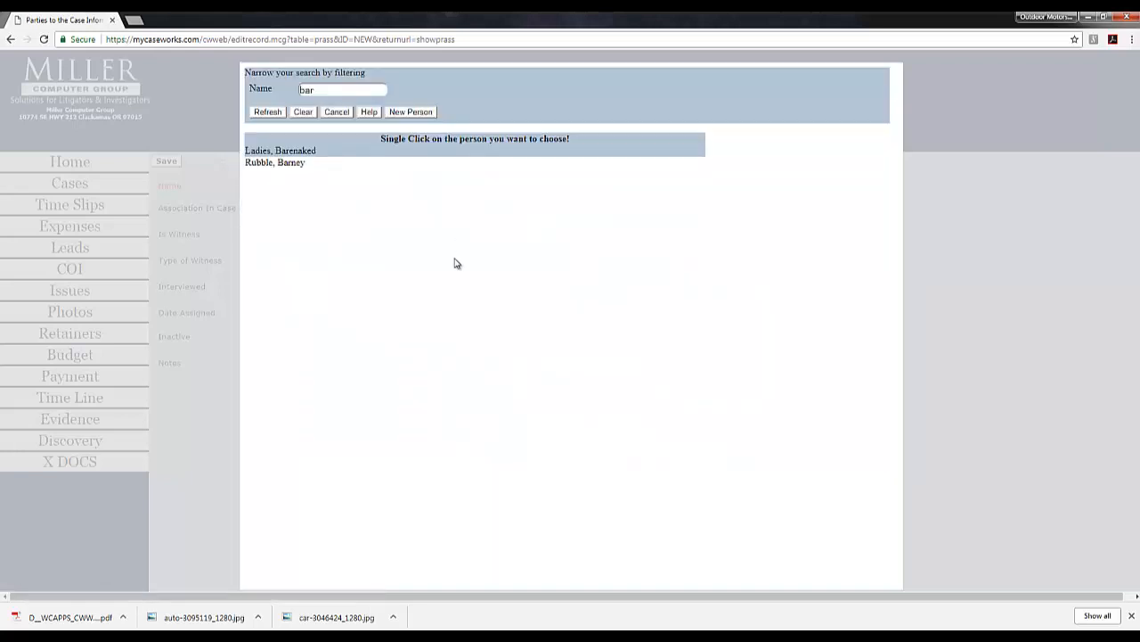
# Step: Select the new person and set the case role to Target, keeping witness type Hostile
pyautogui.click(279, 163)
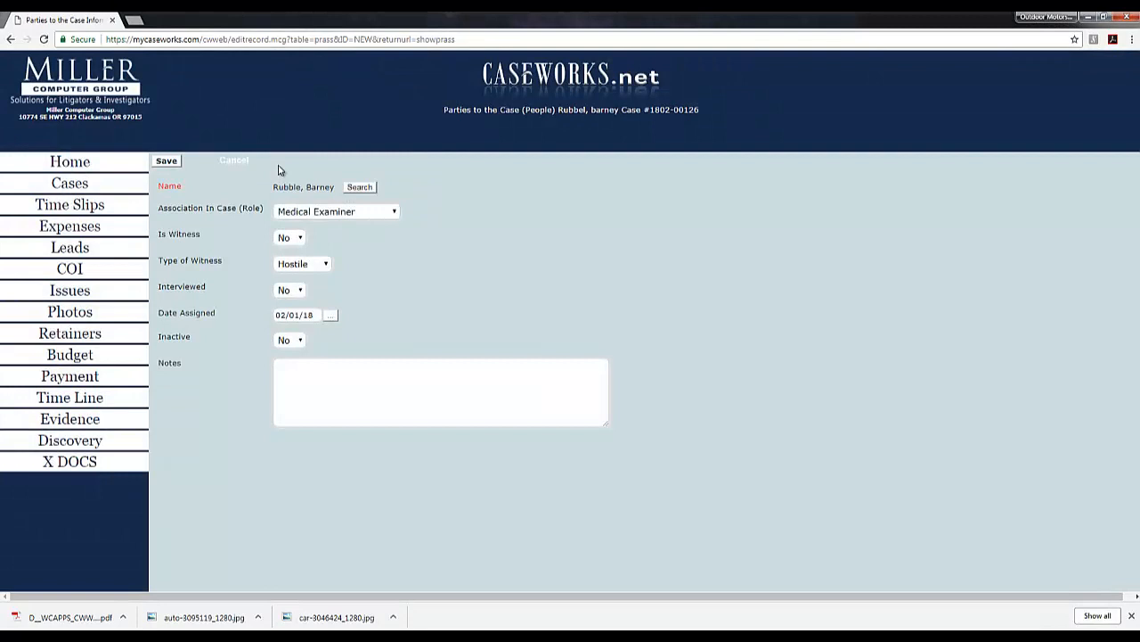
pyautogui.click(292, 215)
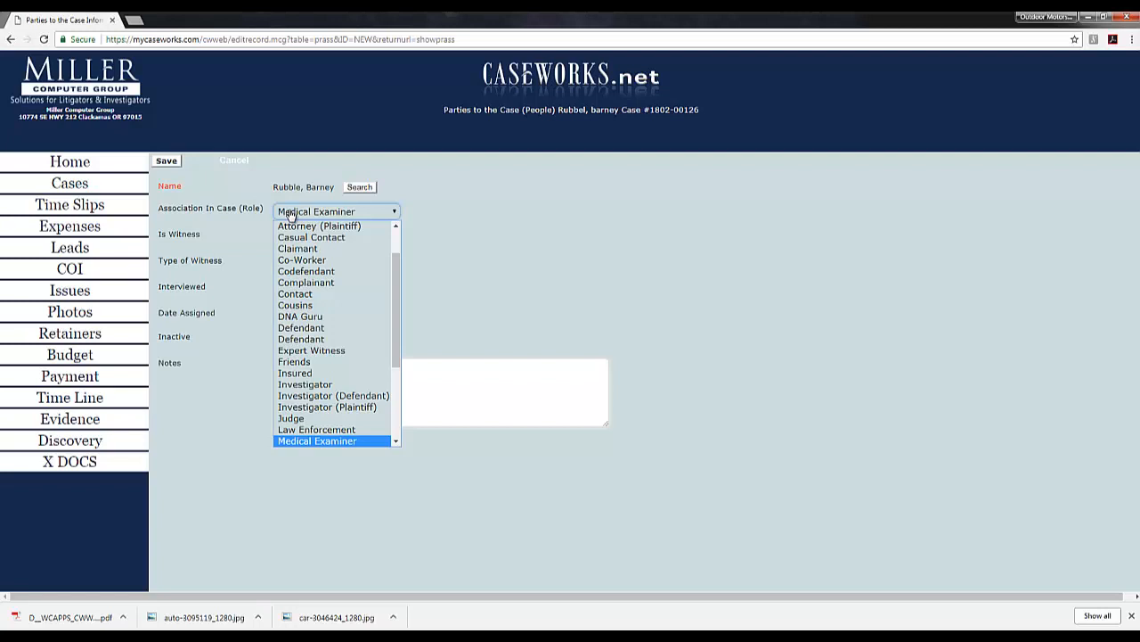
pyautogui.scroll(-3, 321, 392)
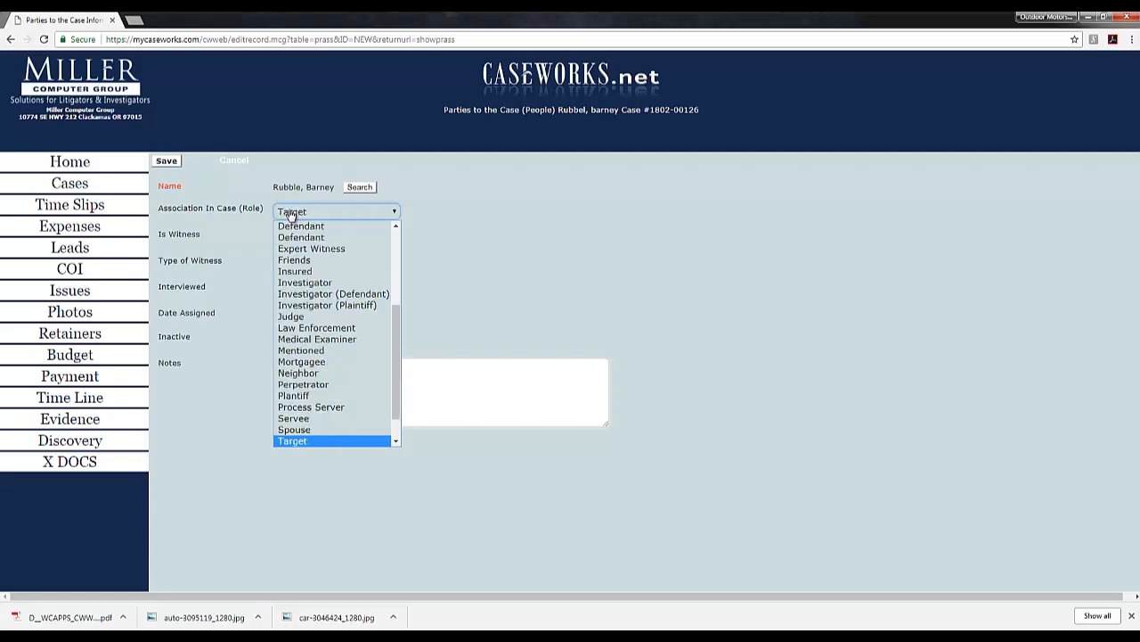
pyautogui.click(301, 440)
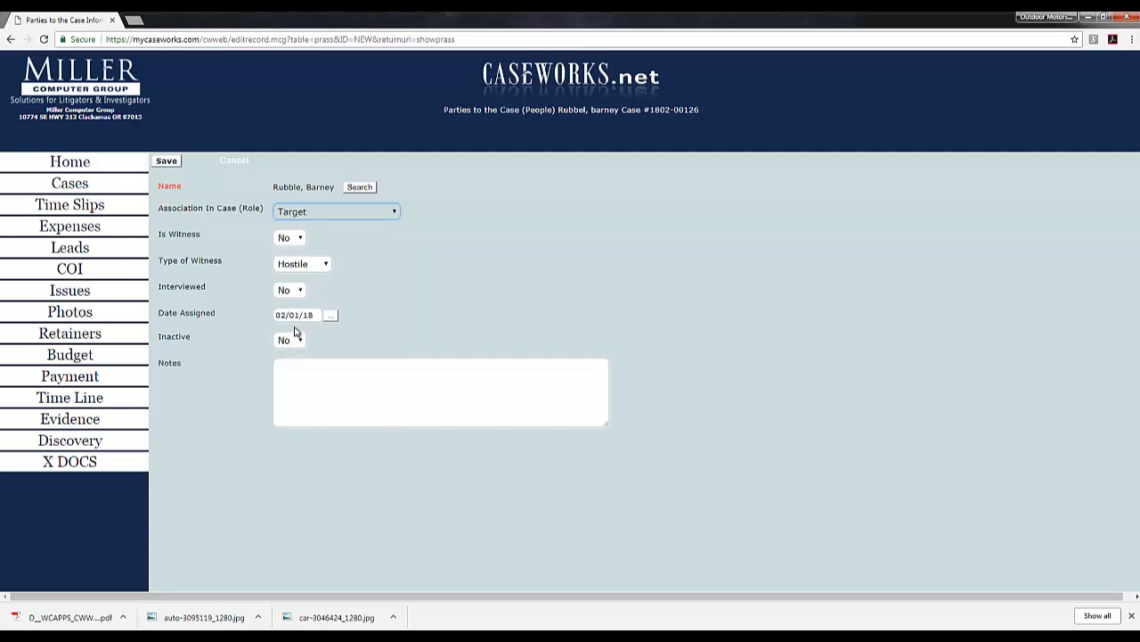
pyautogui.click(279, 270)
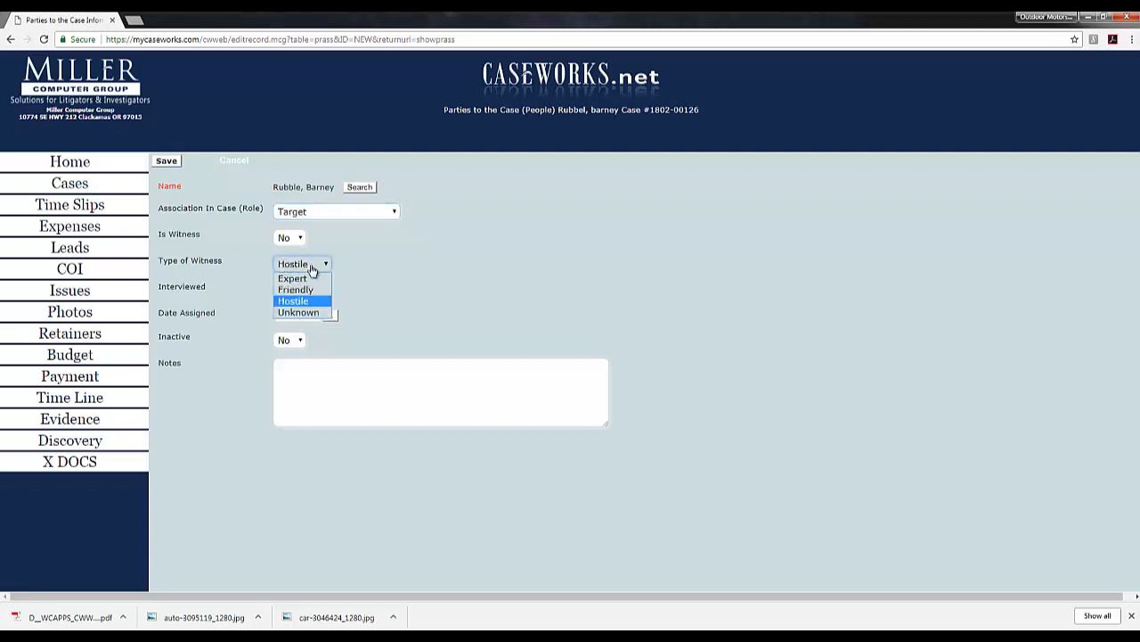
pyautogui.click(441, 281)
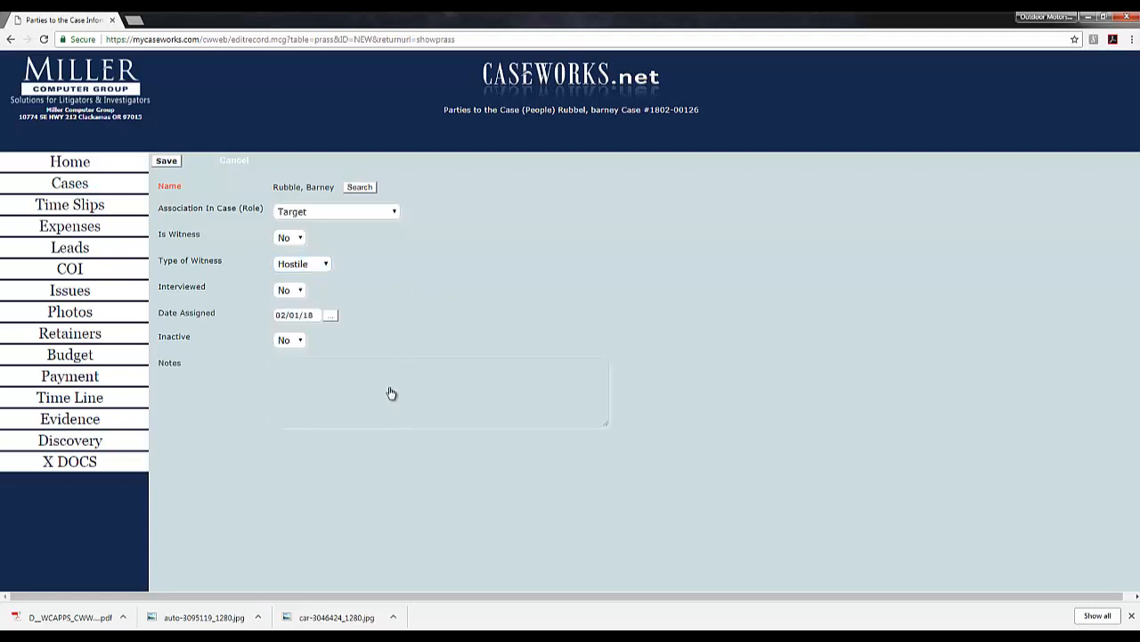
# Step: Note that he is suspected of an affair, and save him to the case
pyautogui.click(280, 368)
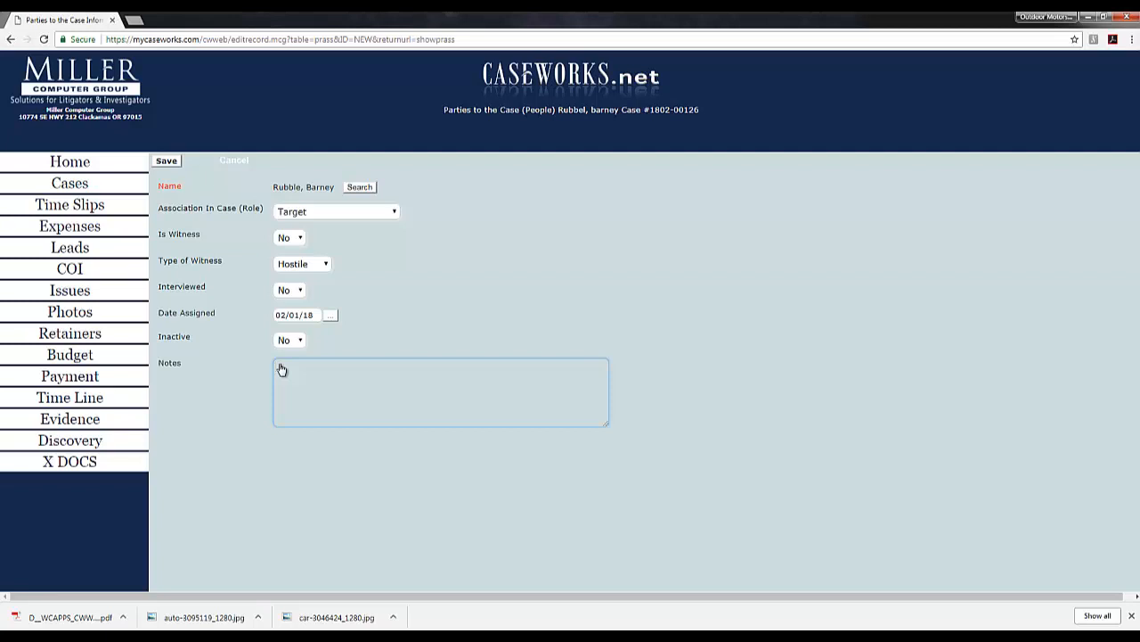
pyautogui.write('suspect')
pyautogui.write('of an affair with wilma')
pyautogui.click(168, 163)
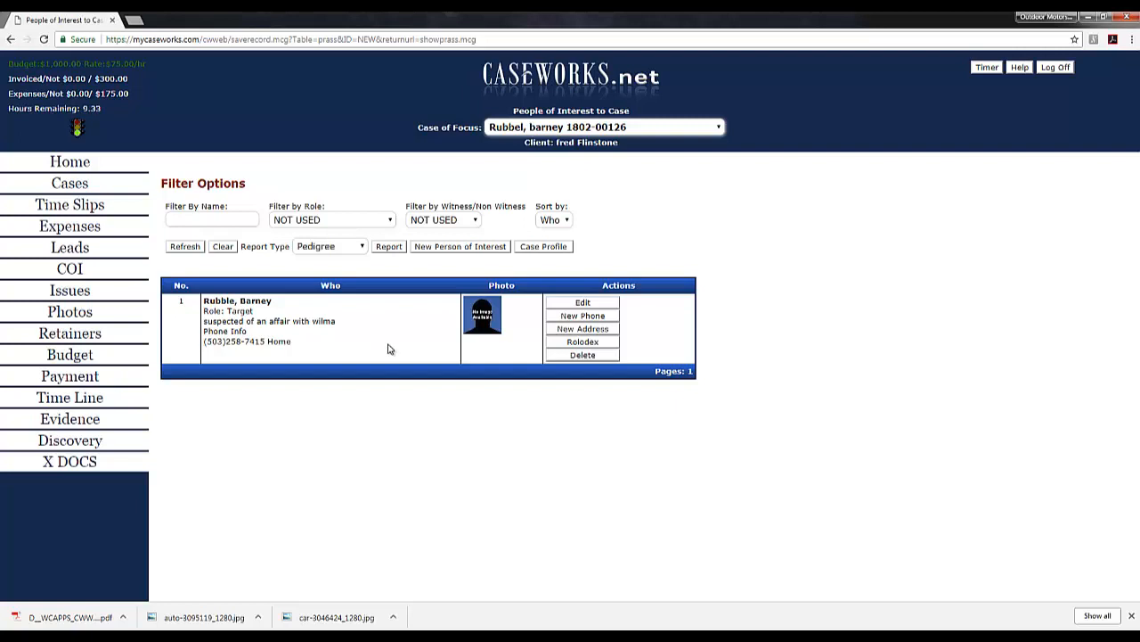
# Step: Save the target's first home address with street, city and state, then view it on a map
pyautogui.click(579, 331)
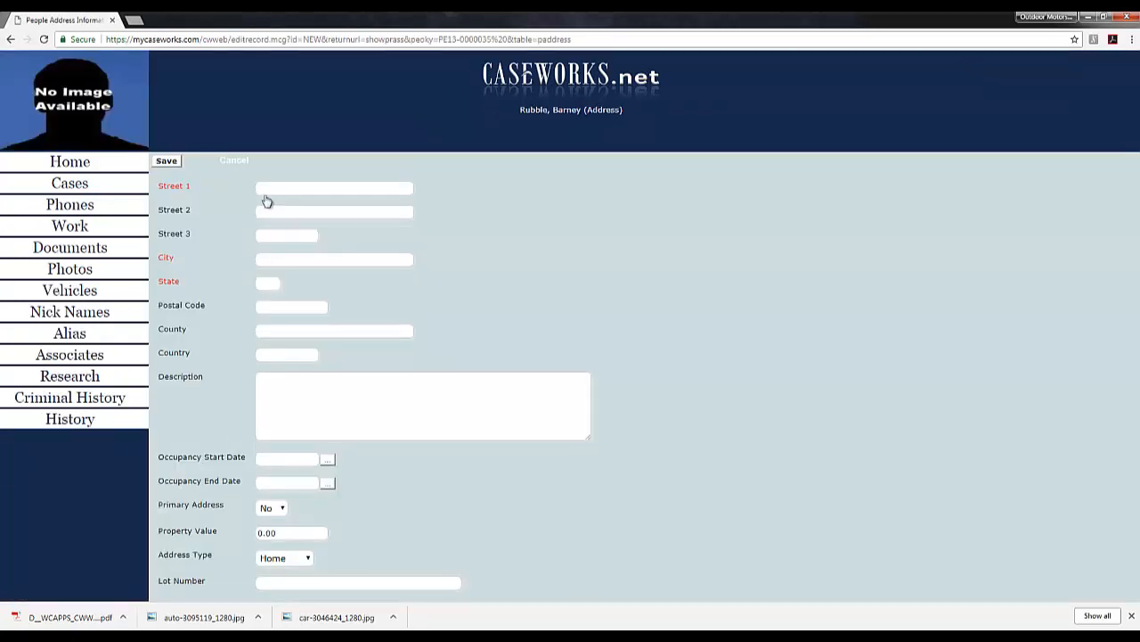
pyautogui.click(257, 190)
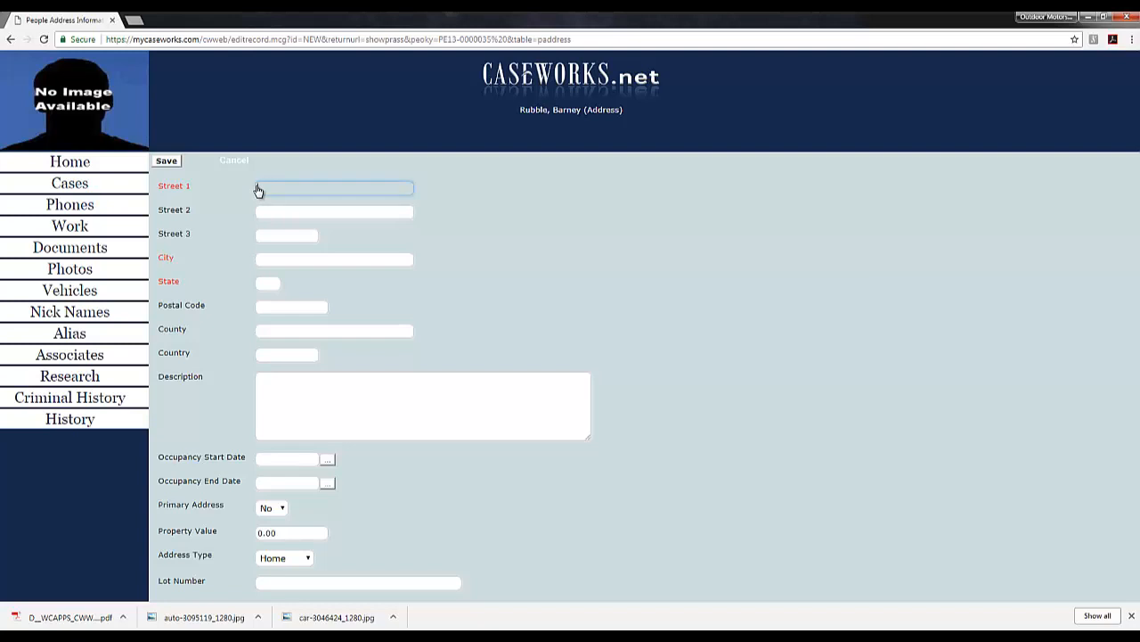
pyautogui.press('Tab')
pyautogui.press('Tab')
pyautogui.press('Tab')
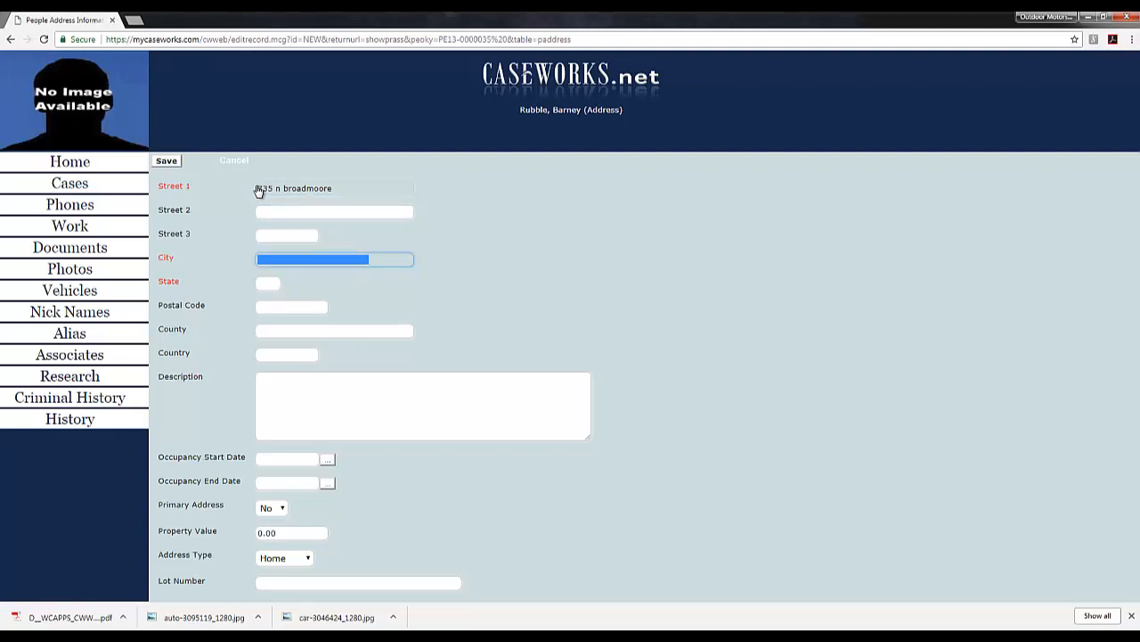
pyautogui.write('west')
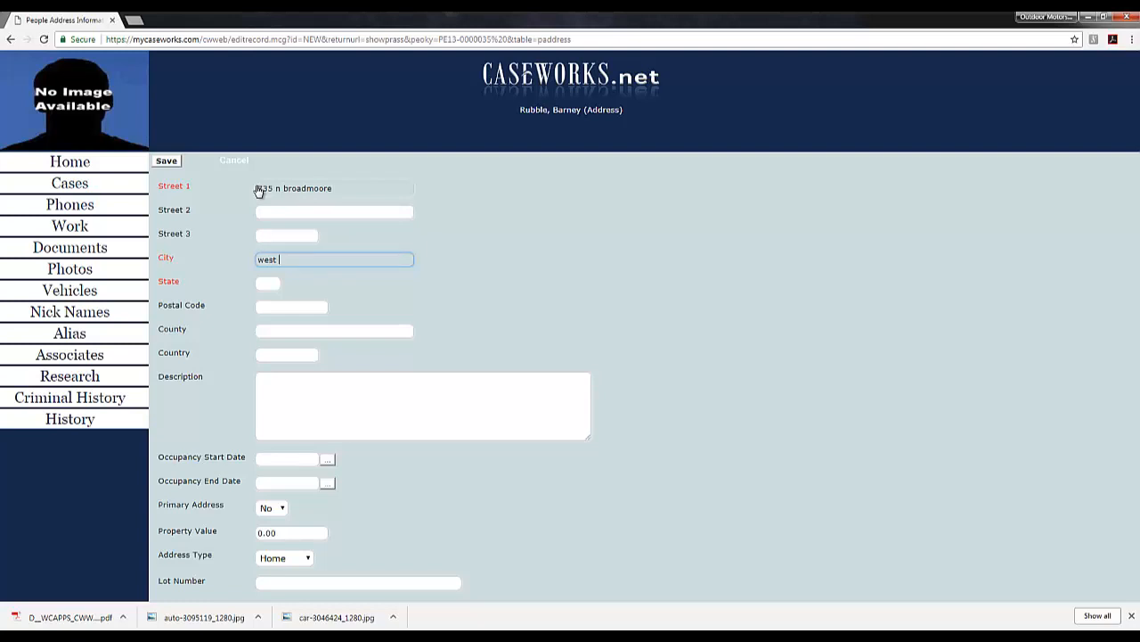
pyautogui.write(' covina')
pyautogui.press('Tab')
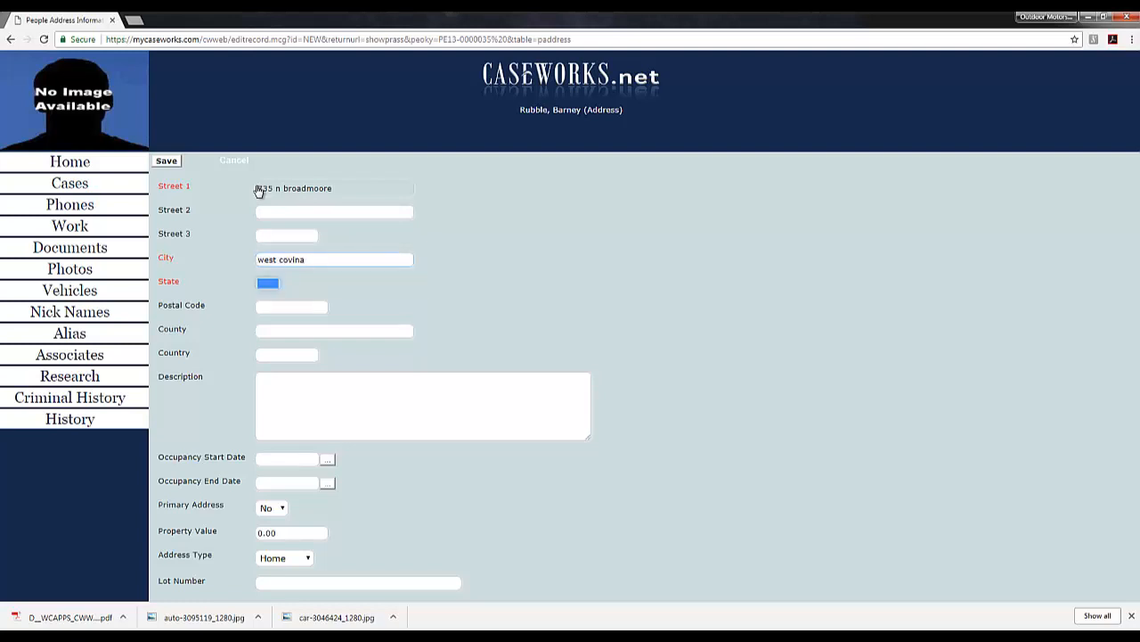
pyautogui.write('ca')
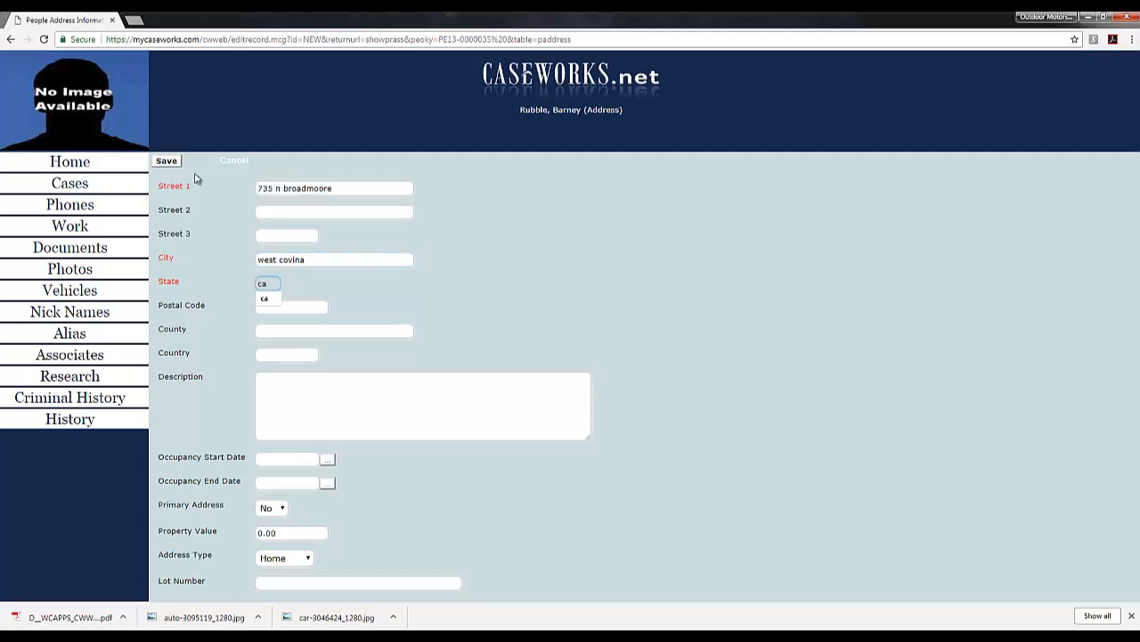
pyautogui.click(168, 163)
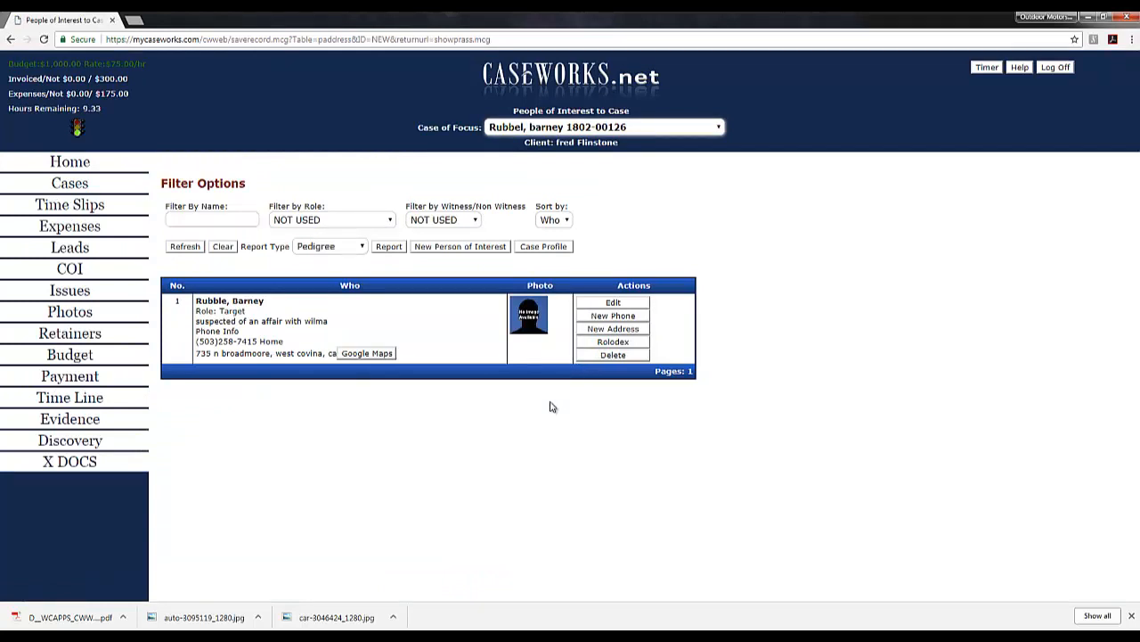
pyautogui.click(367, 354)
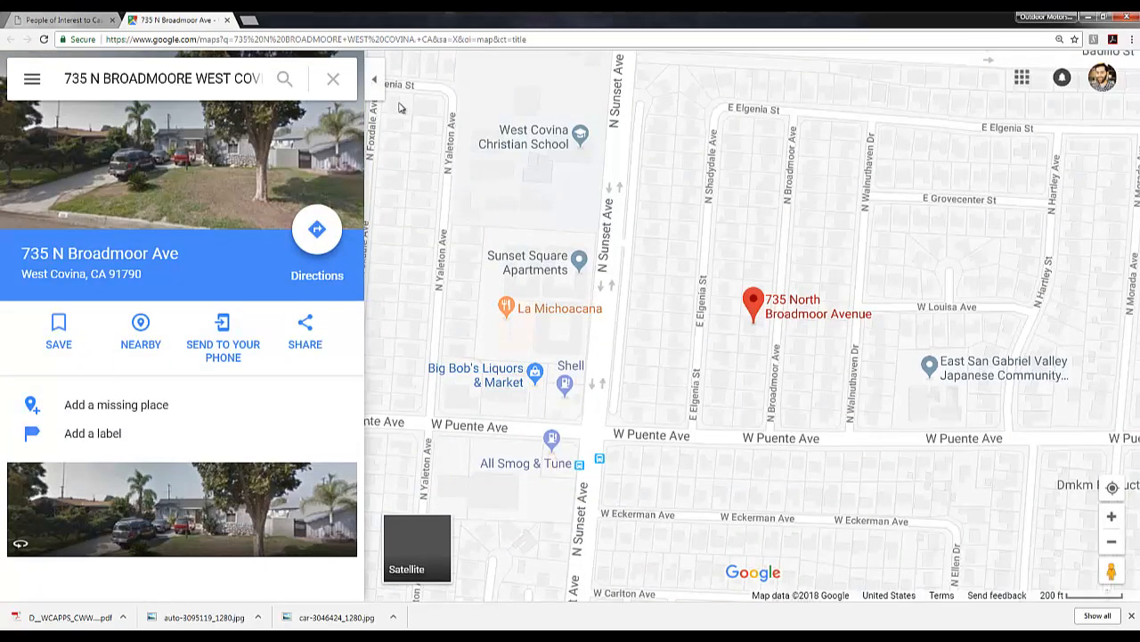
pyautogui.click(227, 20)
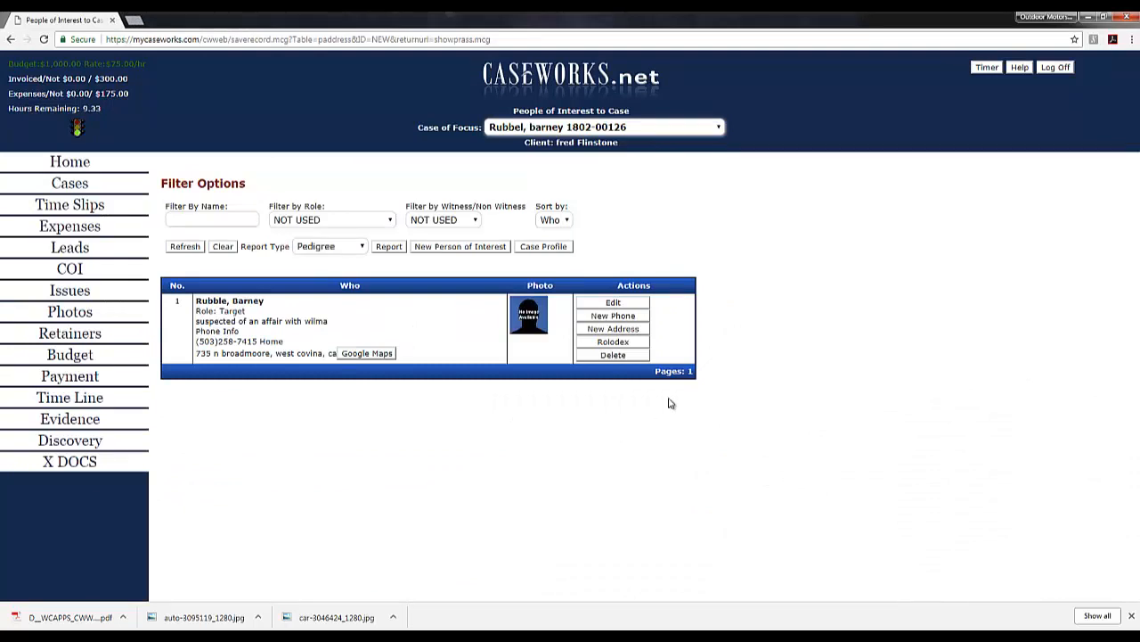
# Step: Save a second address with street, city and state for the target, then view it mapped
pyautogui.click(606, 329)
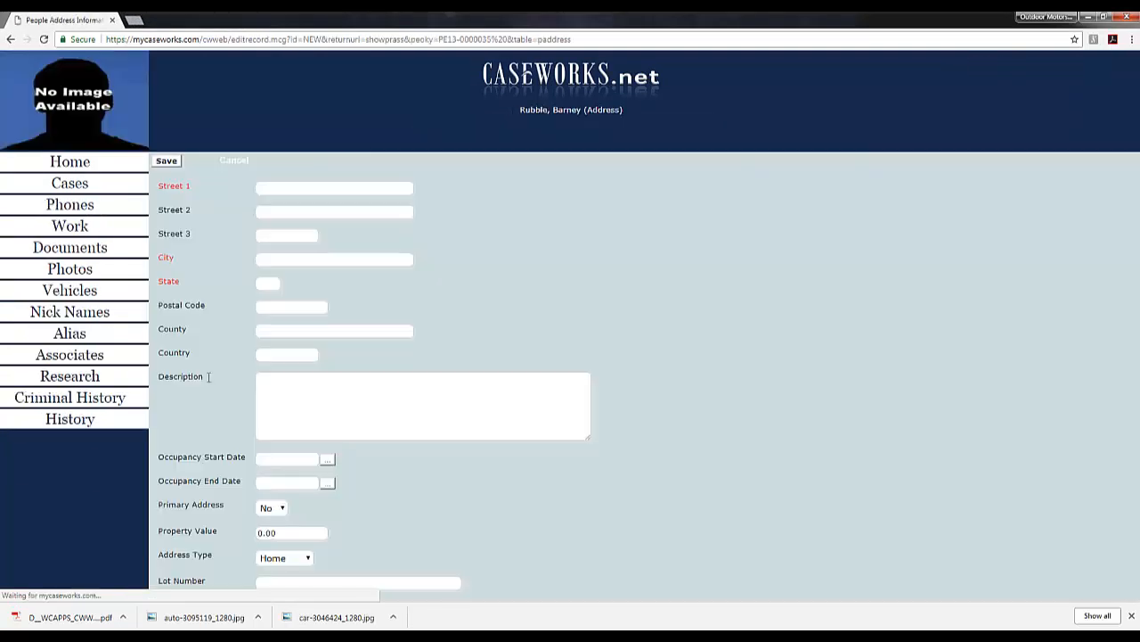
pyautogui.click(259, 193)
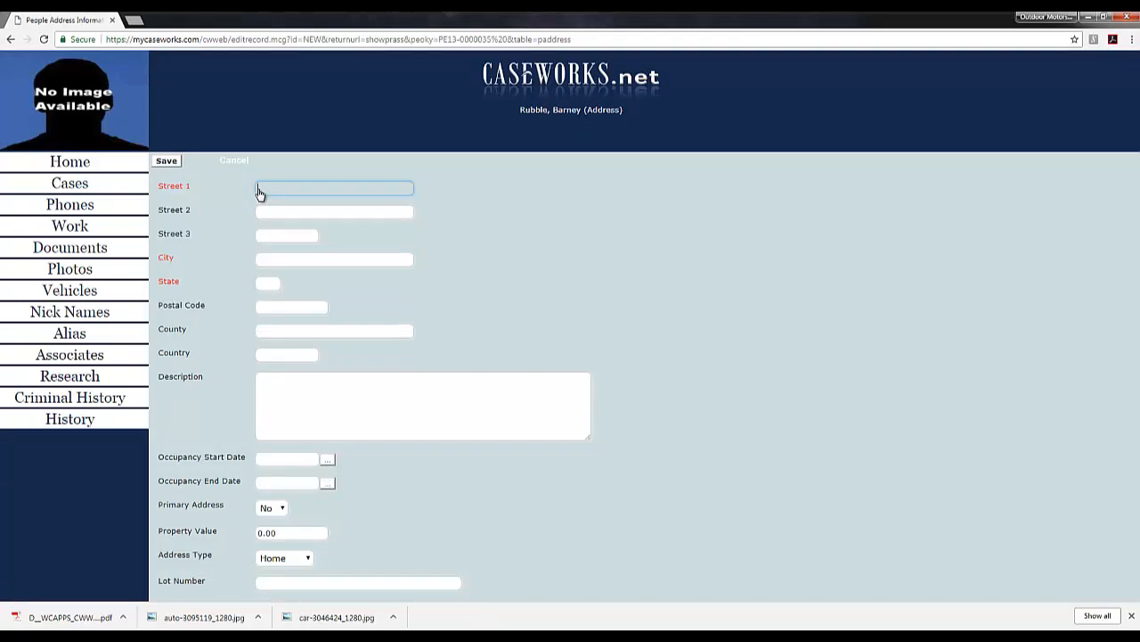
pyautogui.press('Tab')
pyautogui.press('Tab')
pyautogui.press('Tab')
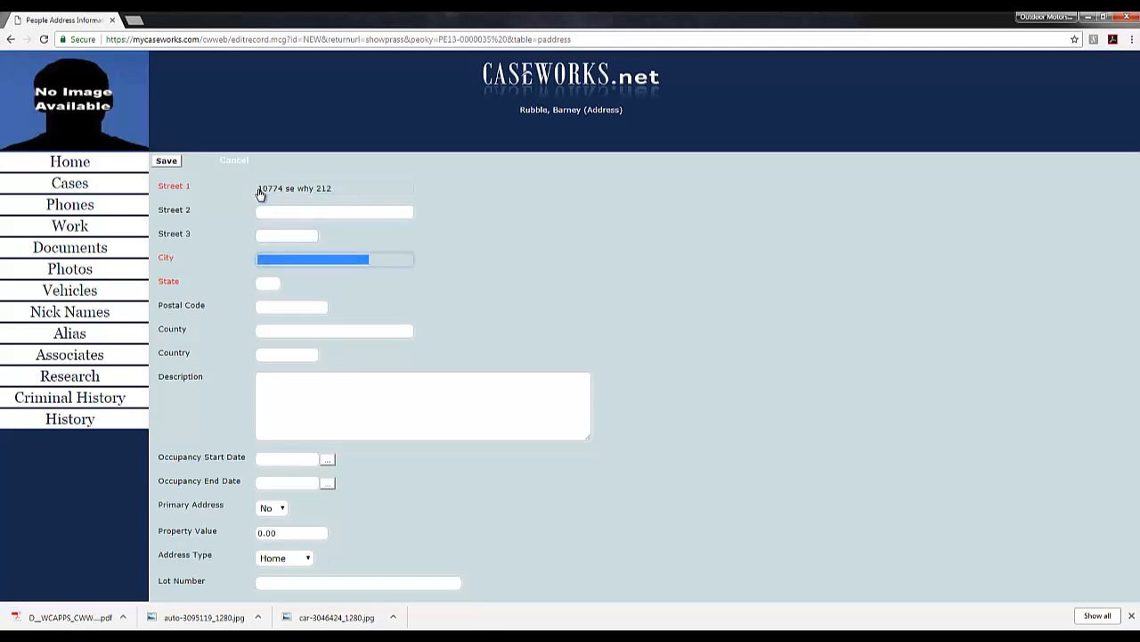
pyautogui.write('clackamas')
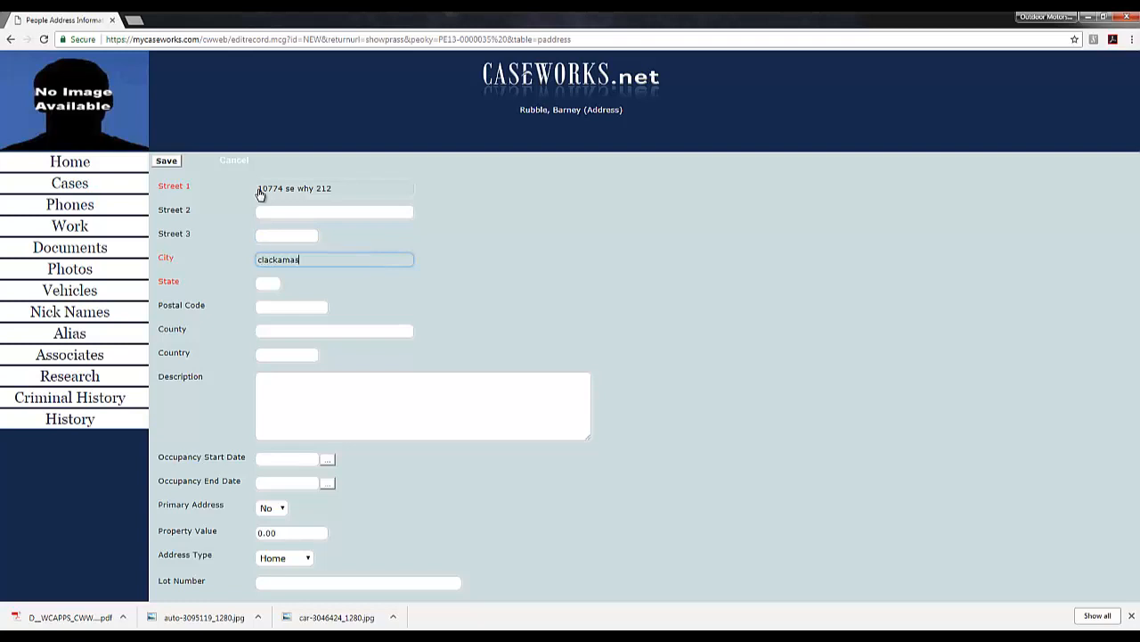
pyautogui.press('Tab')
pyautogui.write('or')
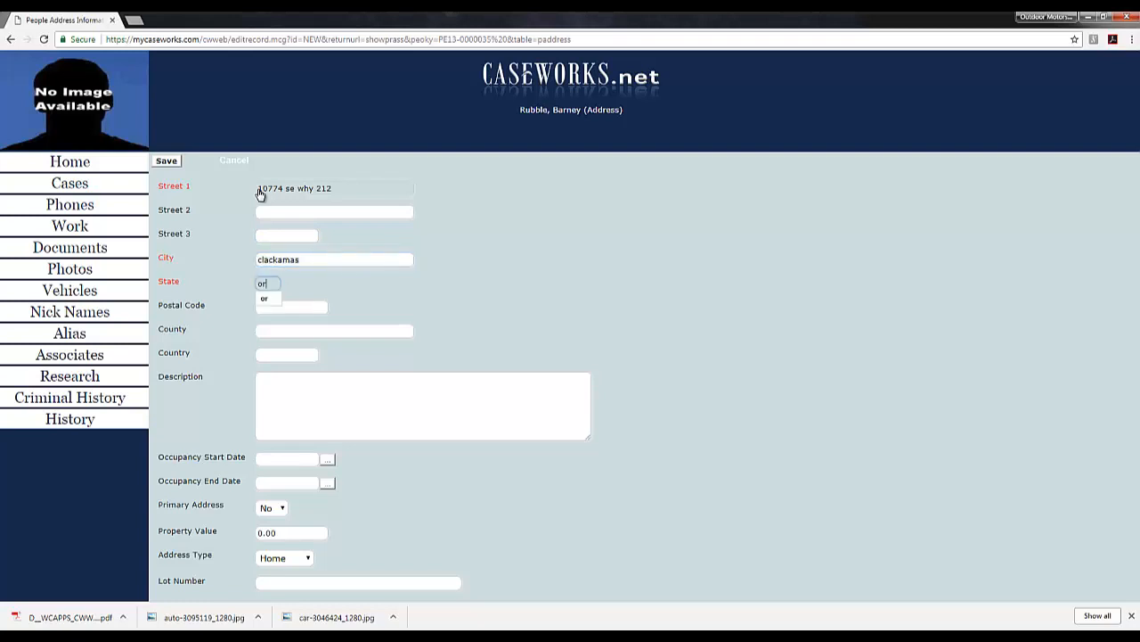
pyautogui.click(165, 160)
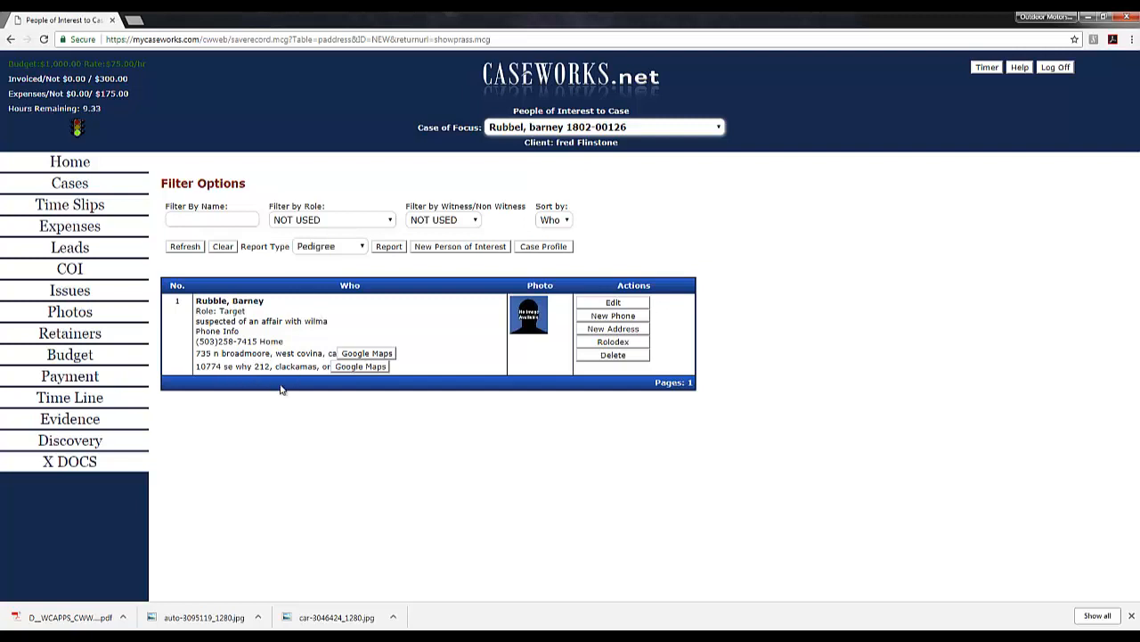
pyautogui.click(365, 366)
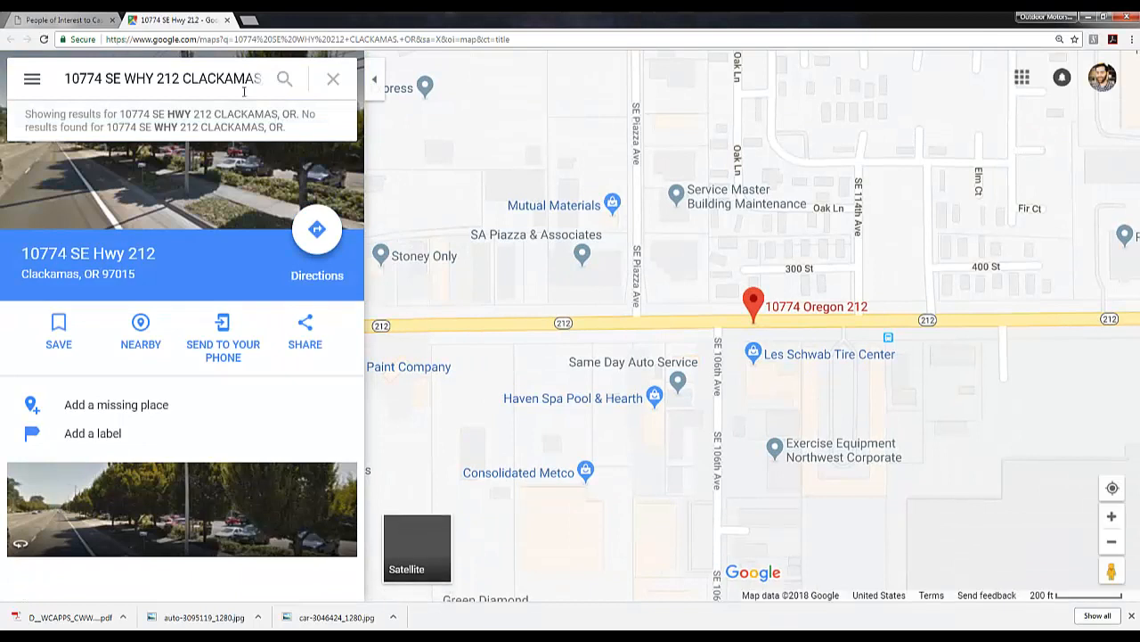
pyautogui.click(224, 19)
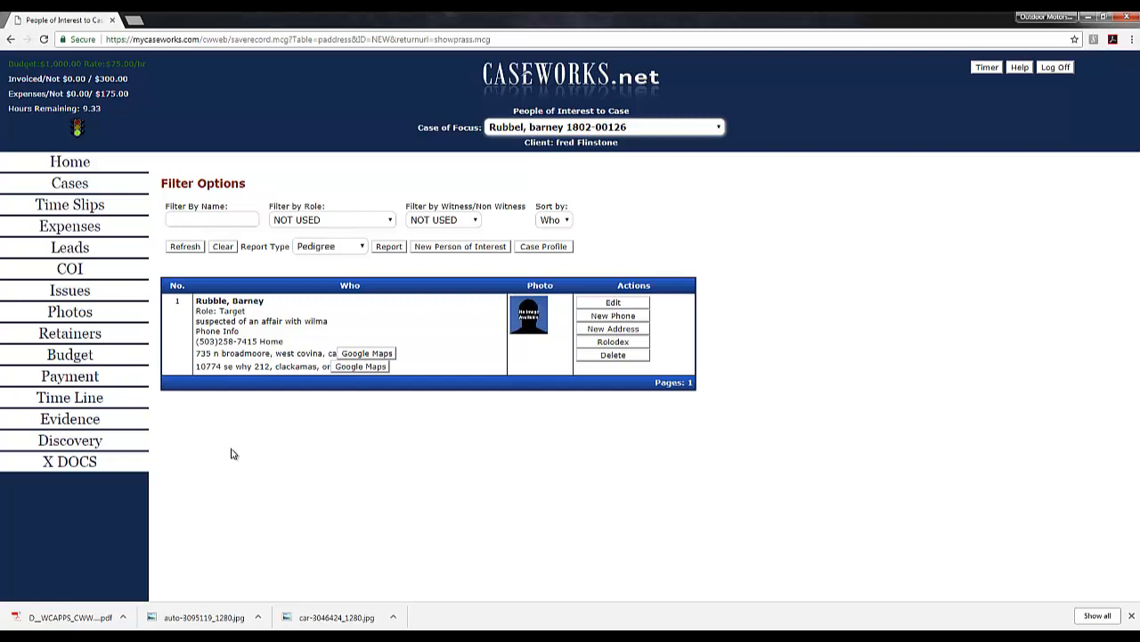
# Step: Start another person of interest, search names for 'wil', and open a blank new-person form
pyautogui.click(442, 248)
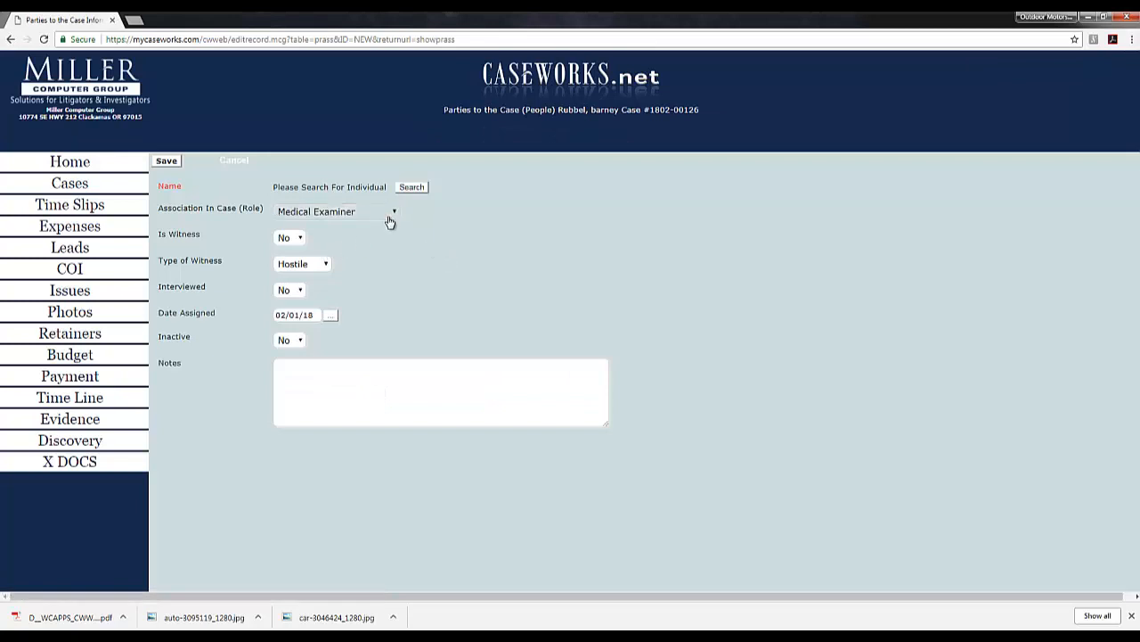
pyautogui.click(412, 188)
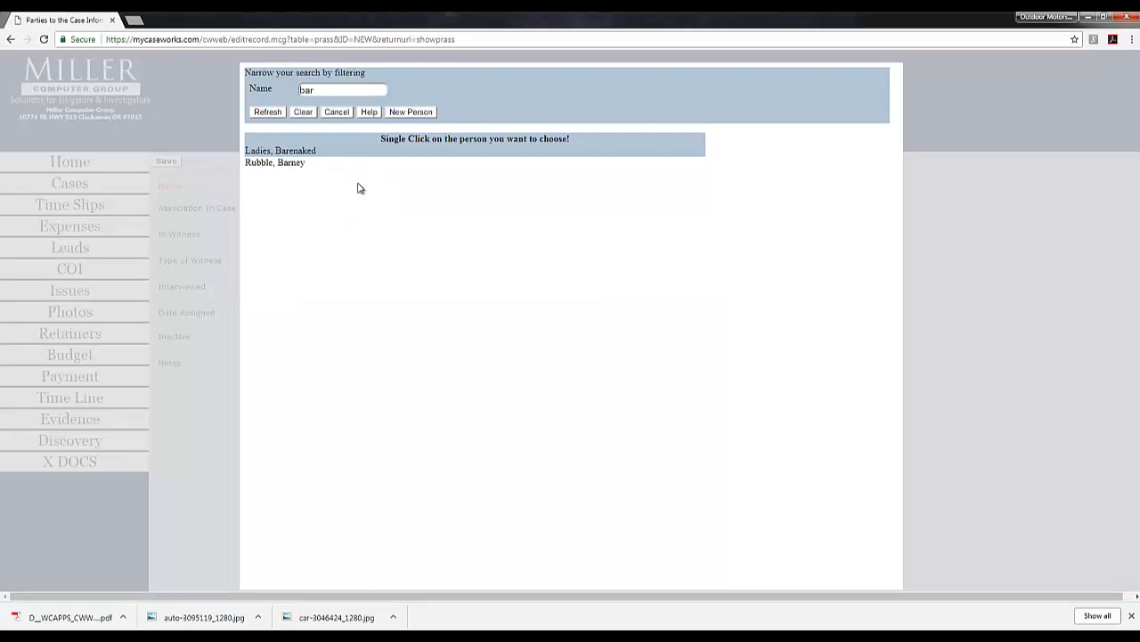
pyautogui.click(304, 113)
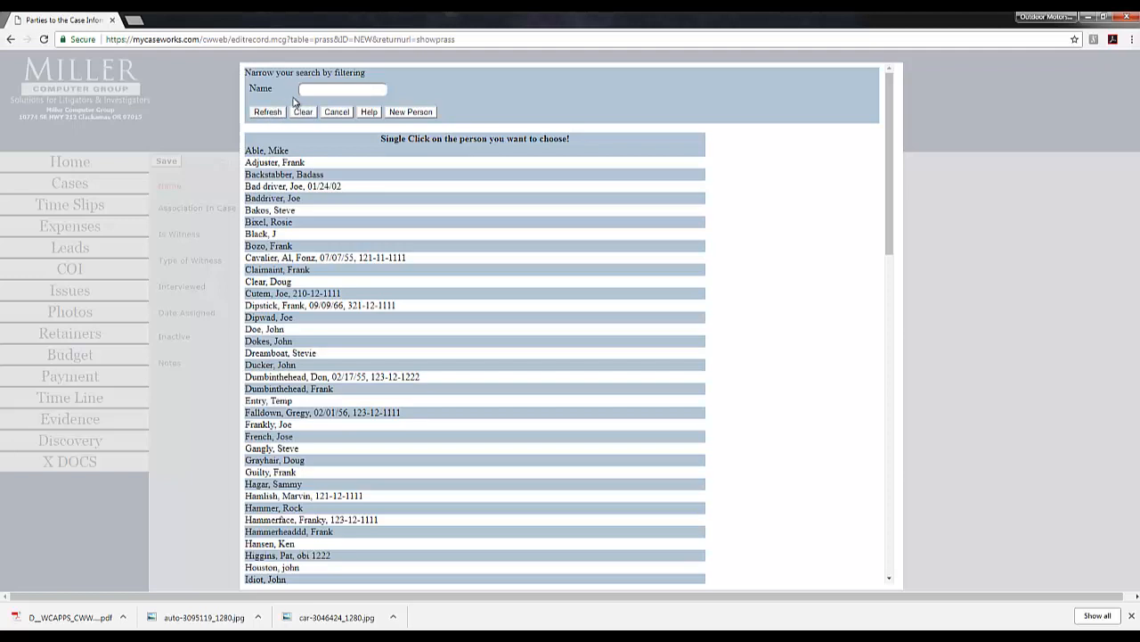
pyautogui.click(319, 95)
pyautogui.write('wil')
pyautogui.click(273, 114)
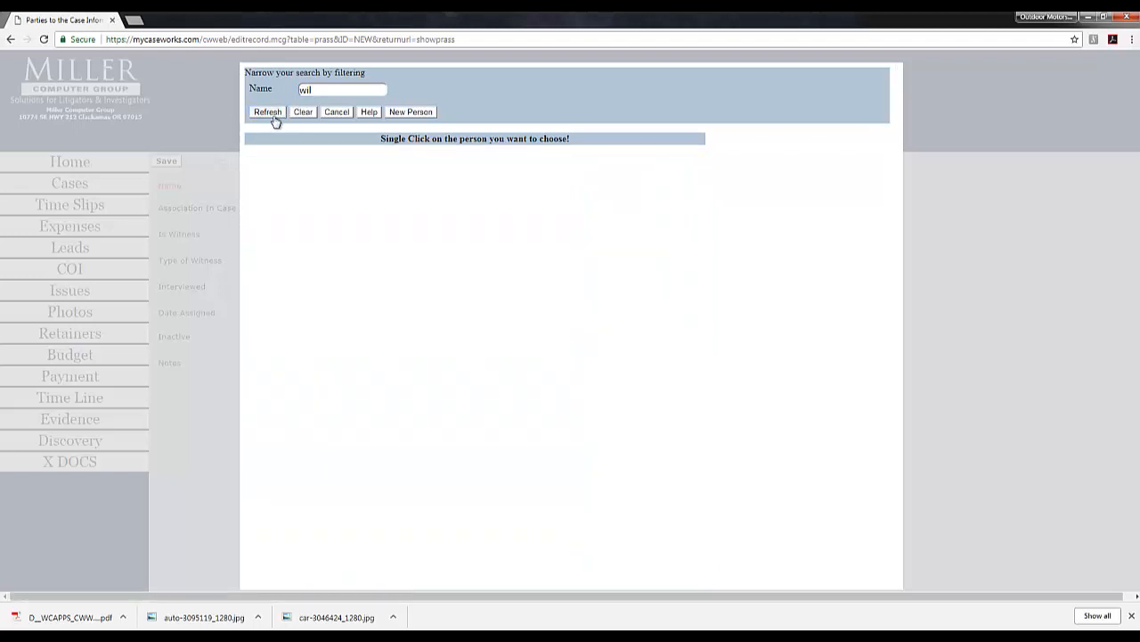
pyautogui.click(420, 113)
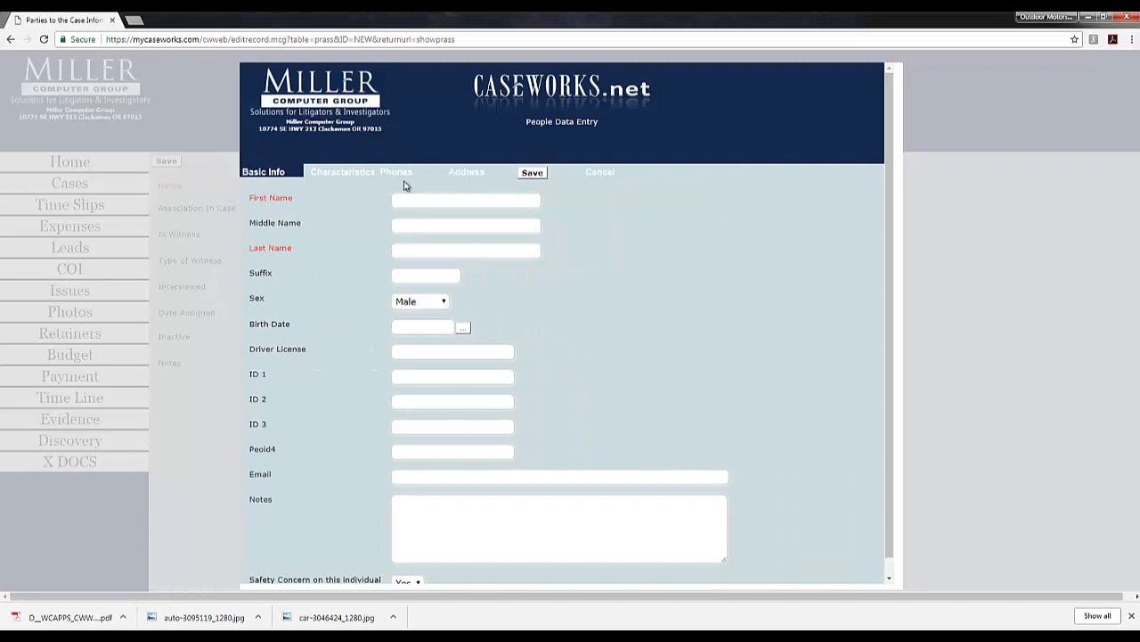
pyautogui.click(399, 202)
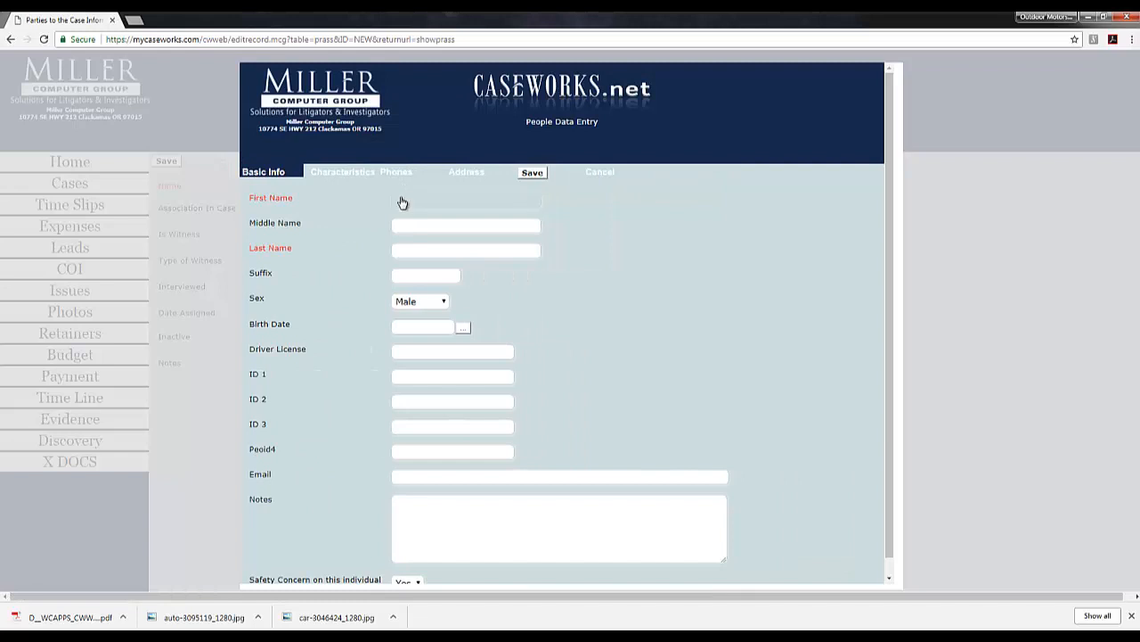
# Step: Enter the spouse's first and last name, set Sex to Female, and save the record
pyautogui.write('Wilma')
pyautogui.press('Tab')
pyautogui.press('Tab')
pyautogui.write('flins')
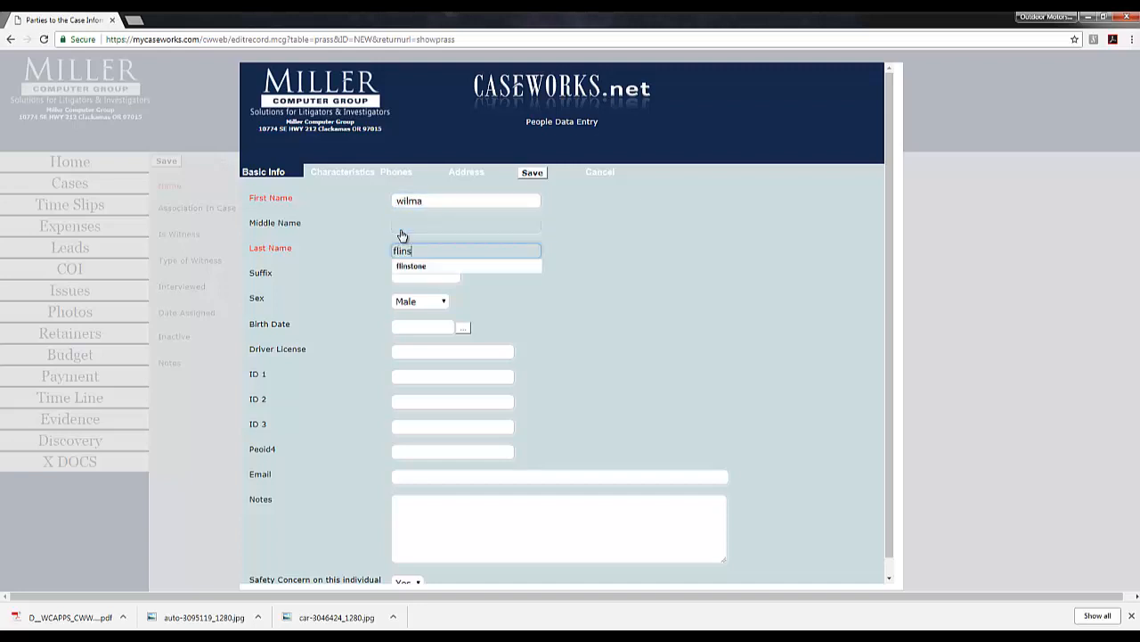
pyautogui.click(419, 267)
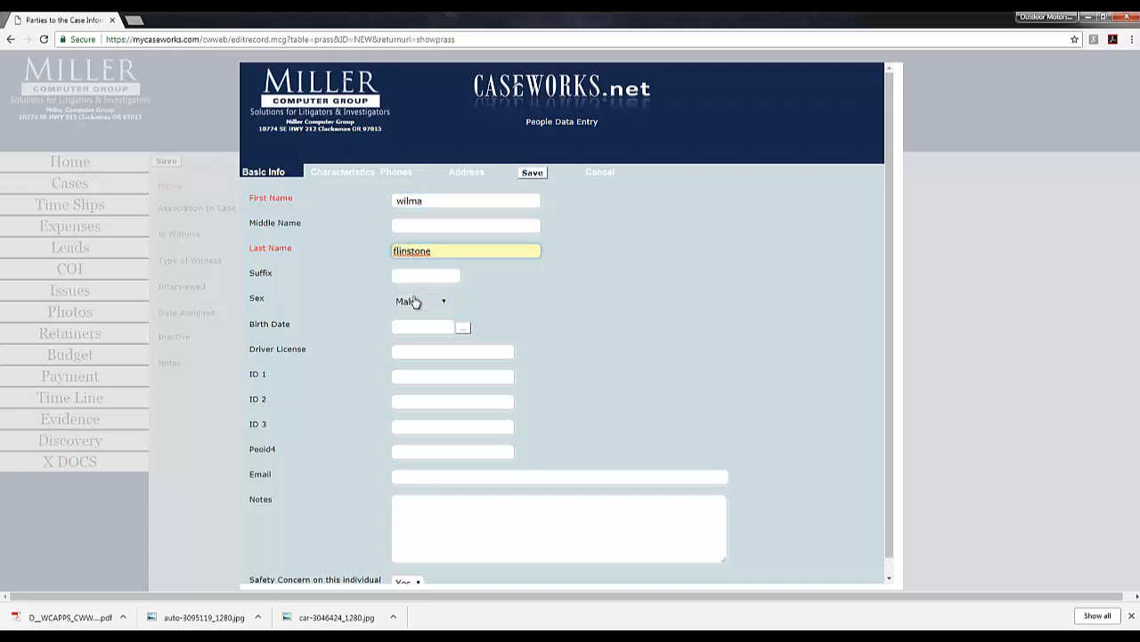
pyautogui.click(414, 303)
pyautogui.click(412, 326)
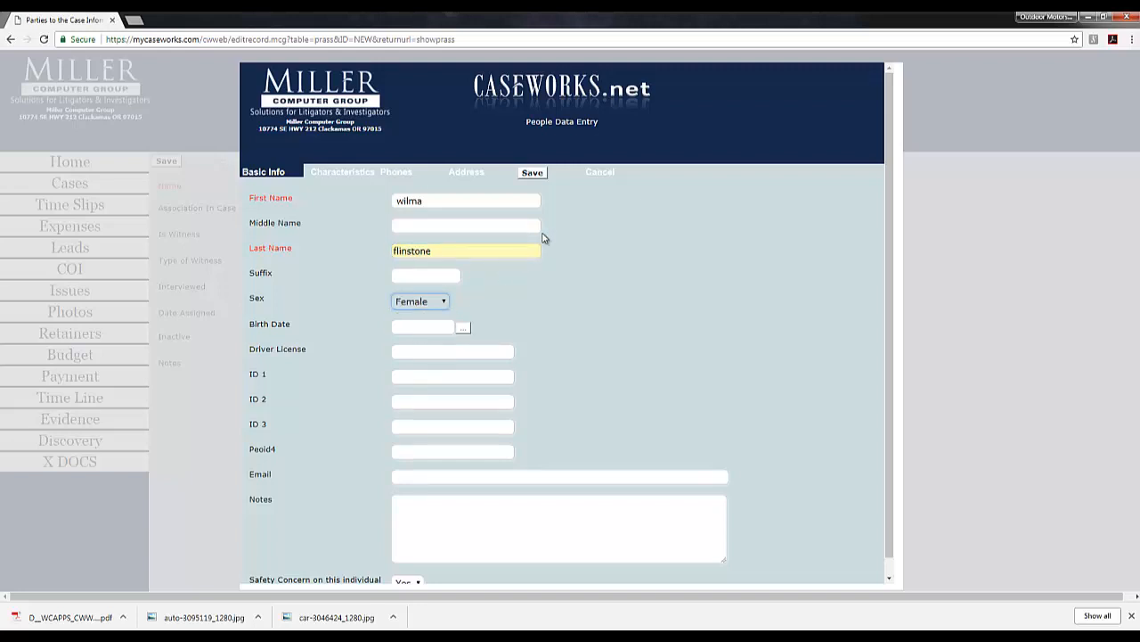
pyautogui.click(544, 175)
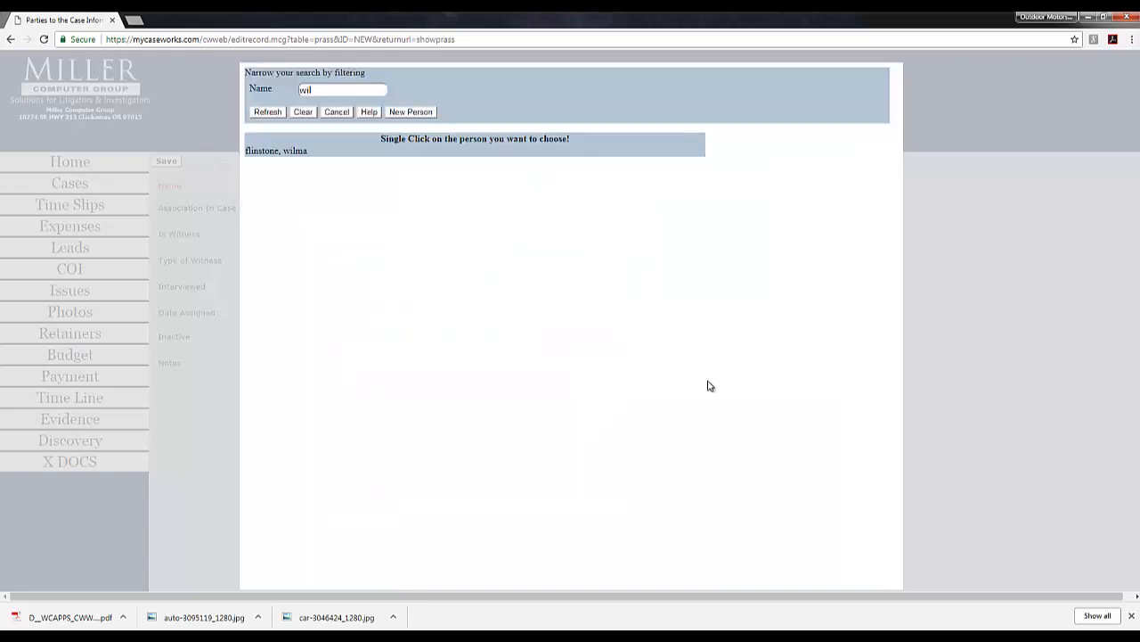
# Step: Select the new person, set her role to Spouse, add a note about her marriage, and save
pyautogui.click(290, 152)
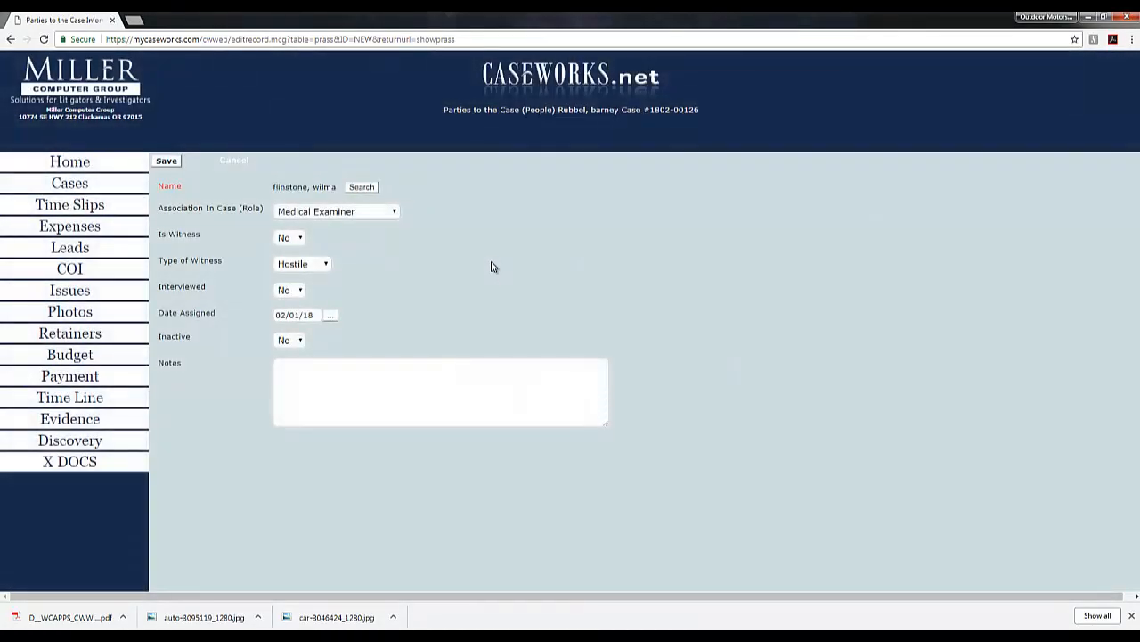
pyautogui.click(348, 217)
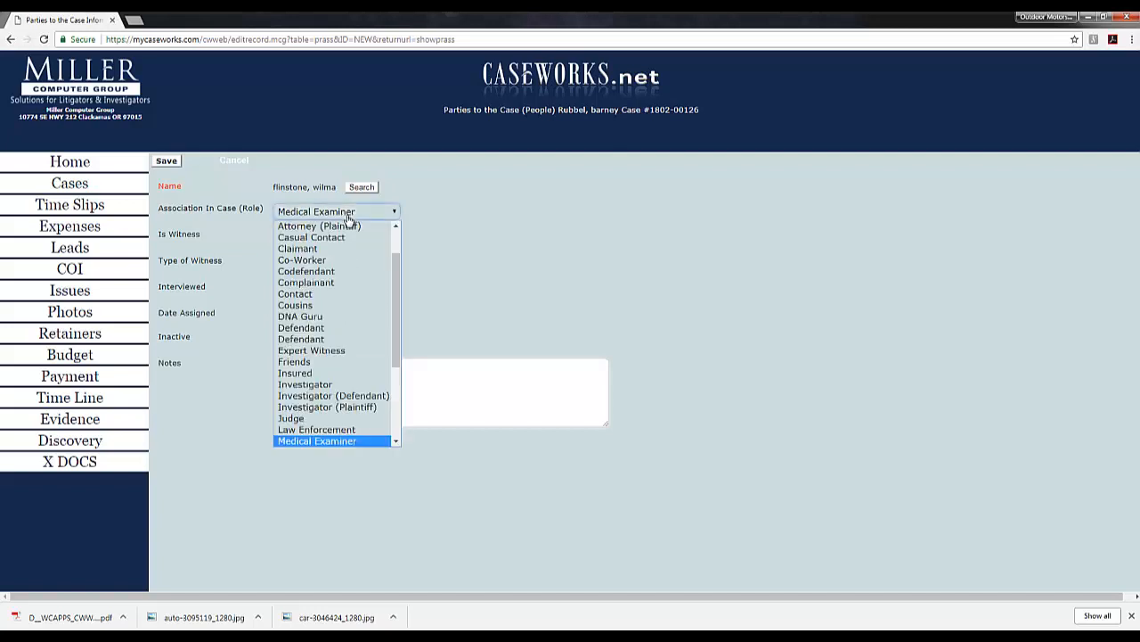
pyautogui.press('s')
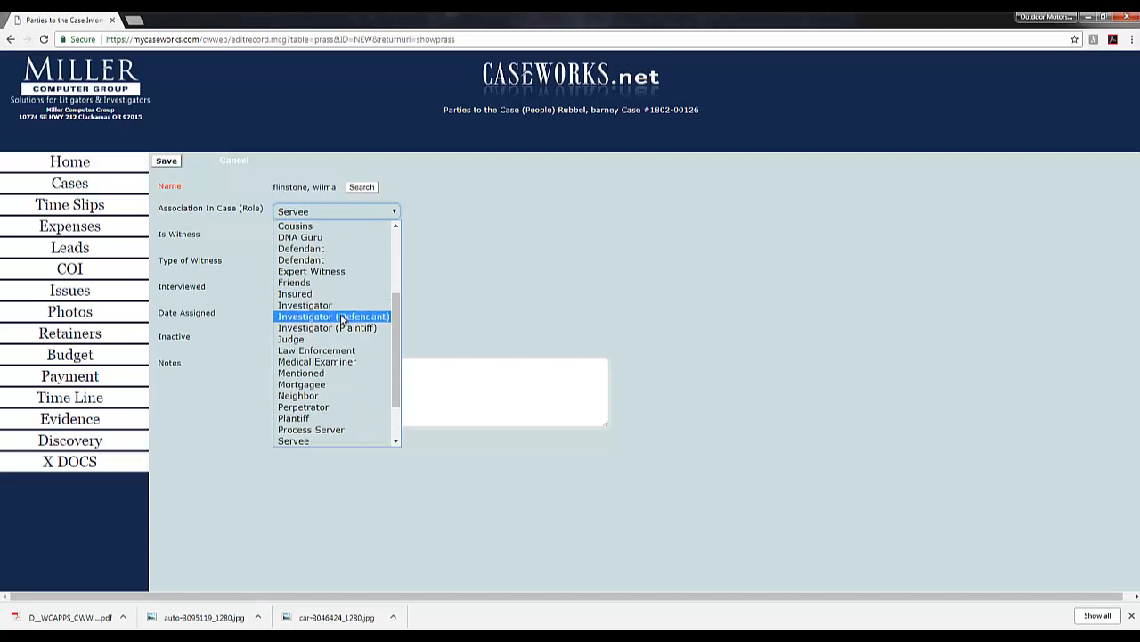
pyautogui.scroll(-1, 341, 319)
pyautogui.click(314, 396)
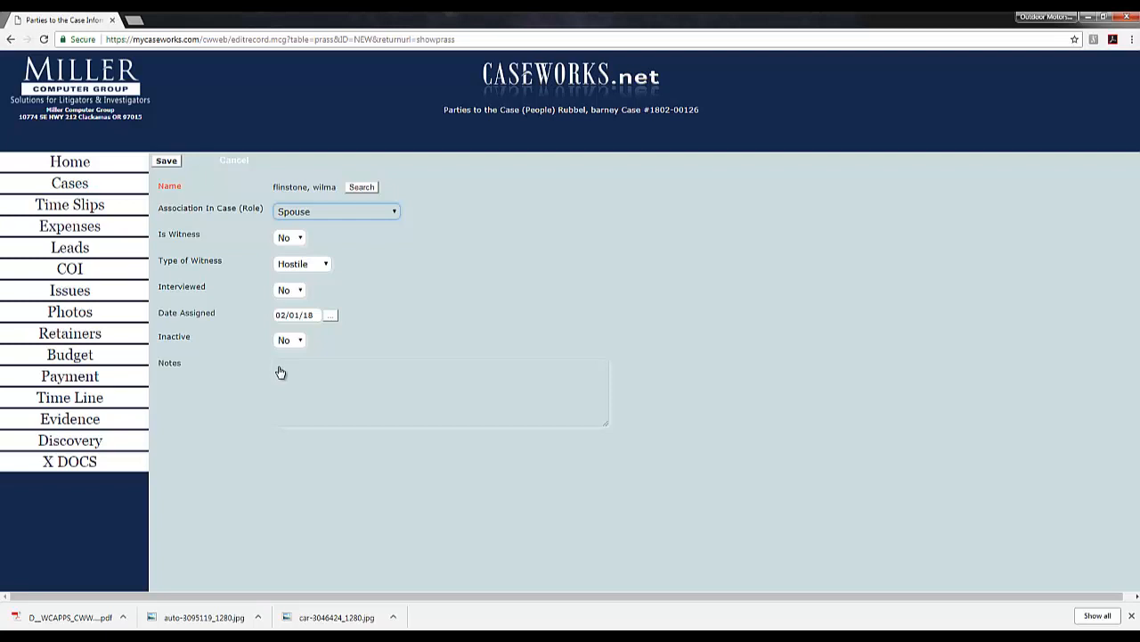
pyautogui.click(281, 371)
pyautogui.write('marr')
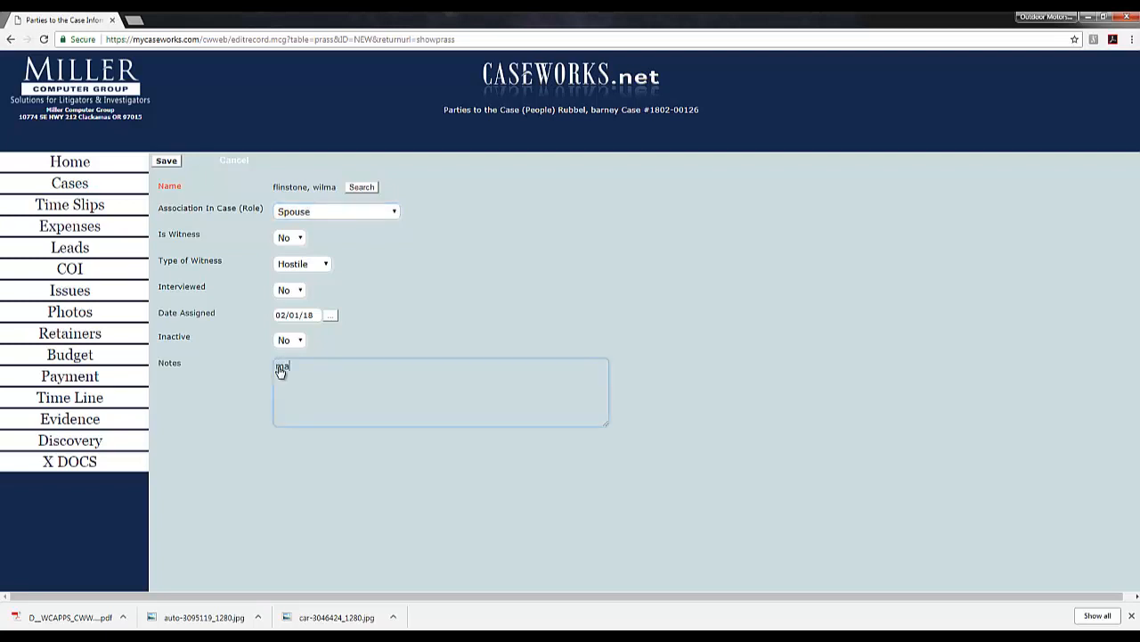
pyautogui.write('ied to fred flinstone')
pyautogui.click(169, 163)
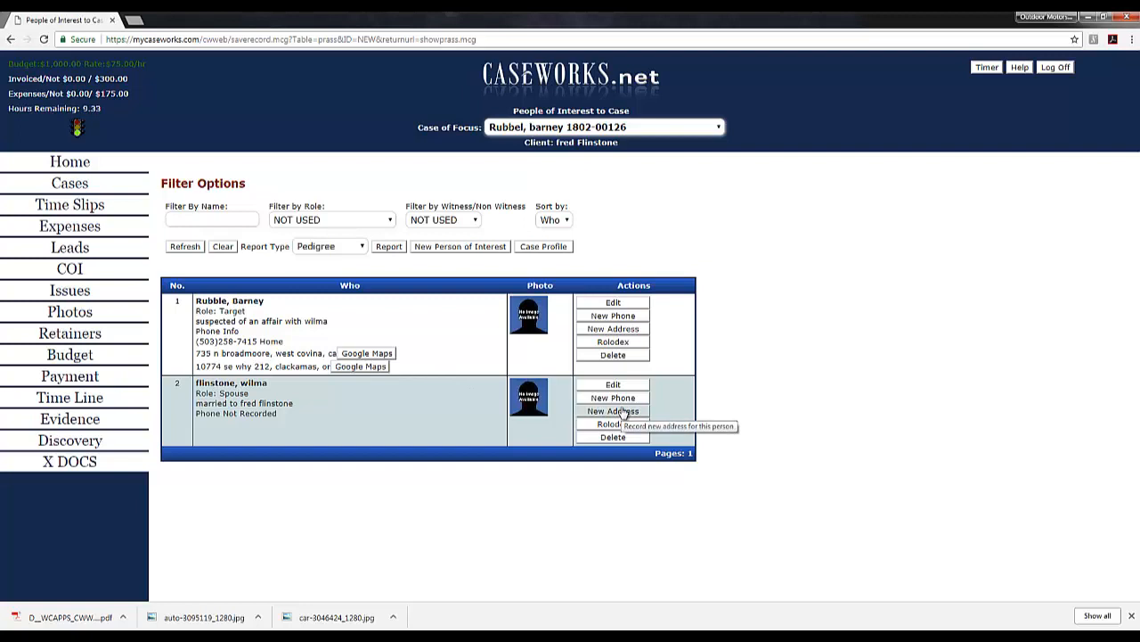
# Step: Open the Target's Rolodex entry from the case's people list
pyautogui.click(622, 344)
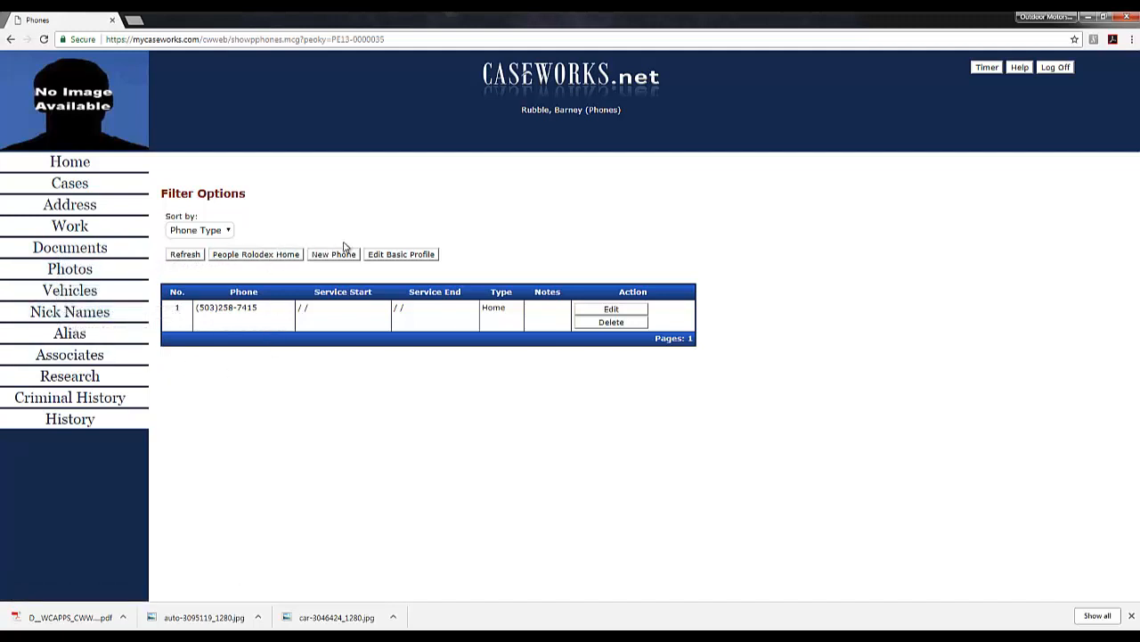
# Step: Generate the Pedigree report for the Target and Spouse, then return to the People of Interest list
pyautogui.click(10, 41)
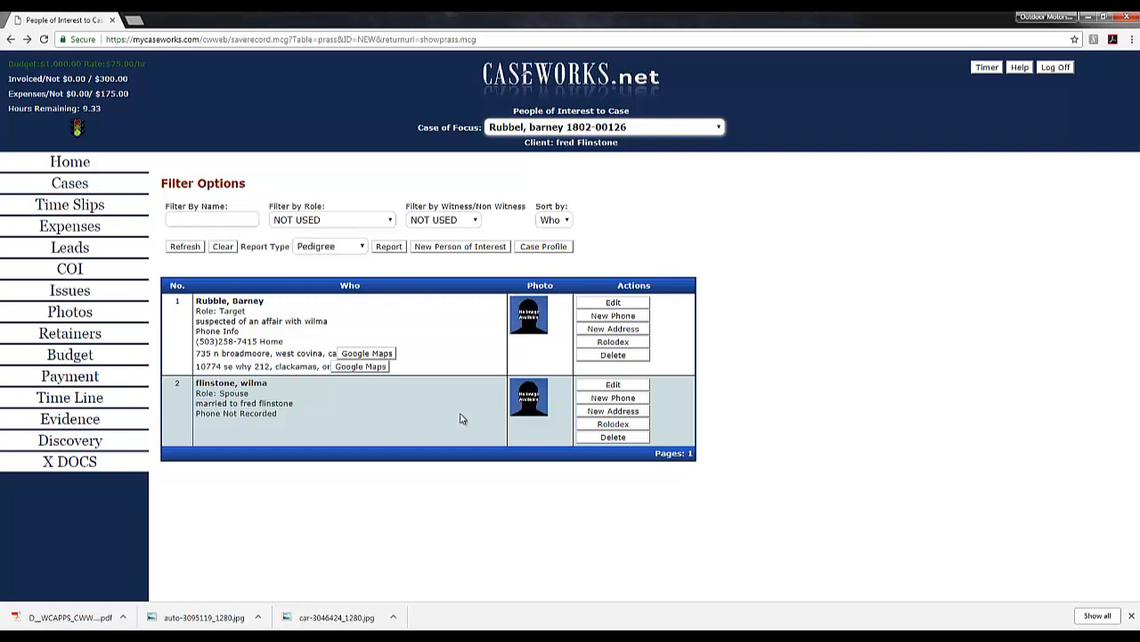
pyautogui.click(390, 246)
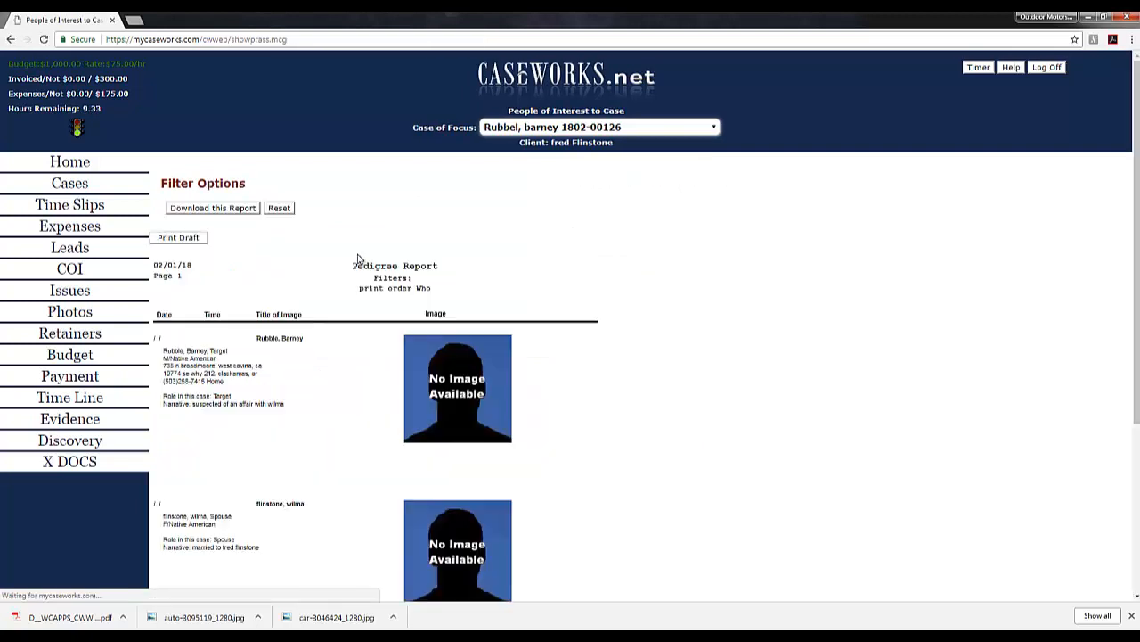
pyautogui.hotkey('alt', 'Left')
# Step: Generate the Full parties report for the Target and Spouse
pyautogui.click(349, 248)
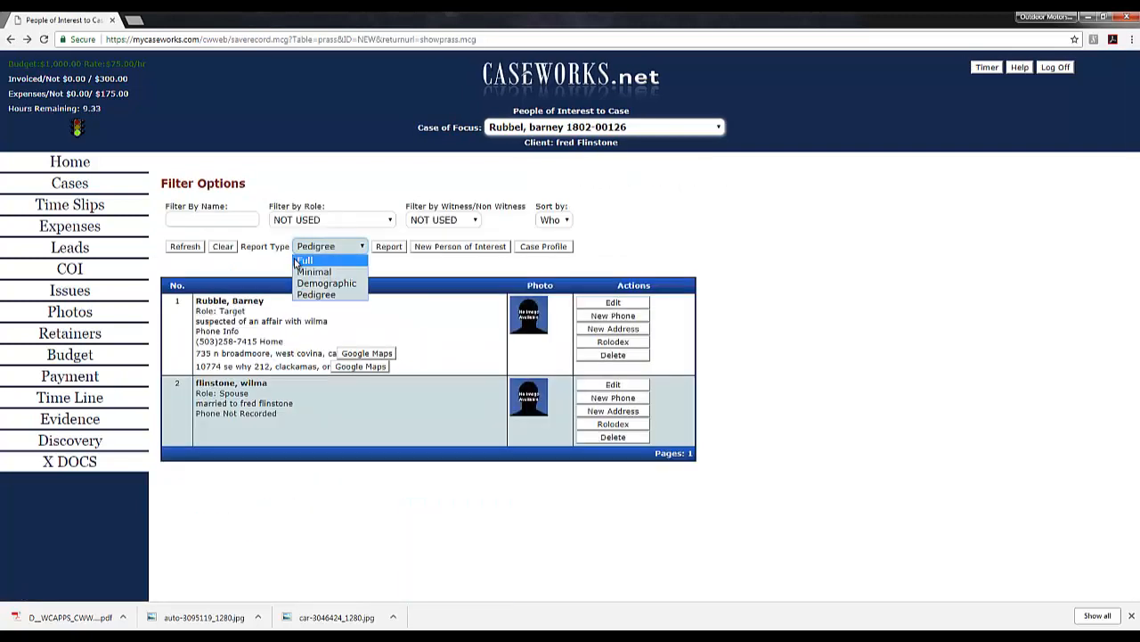
pyautogui.click(297, 259)
pyautogui.click(349, 249)
pyautogui.click(389, 247)
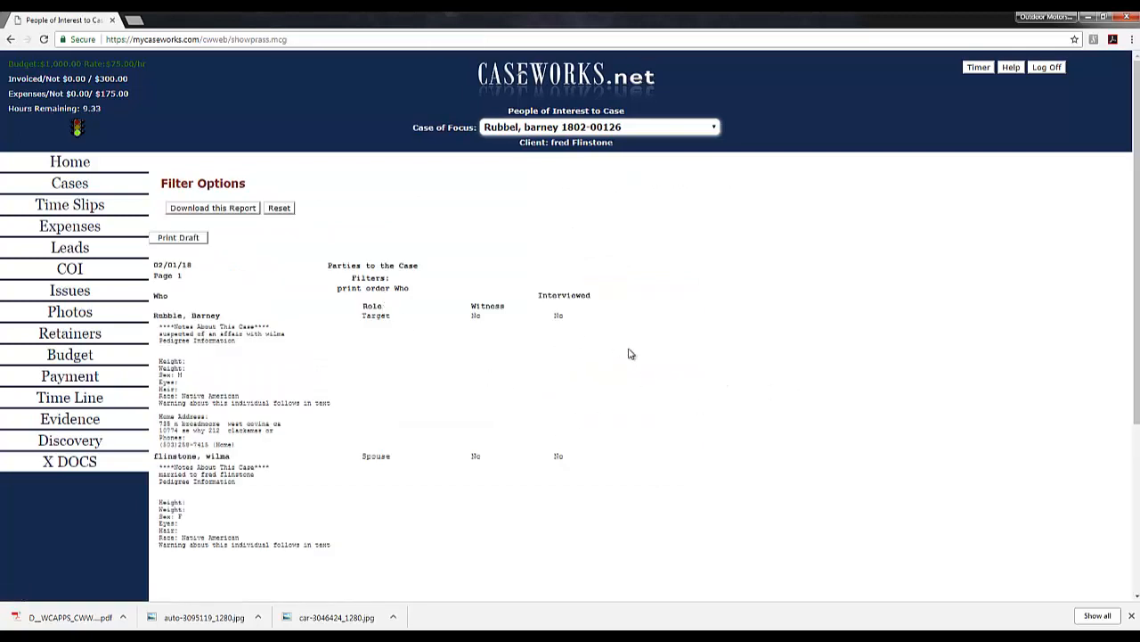
pyautogui.scroll(-1, 638, 389)
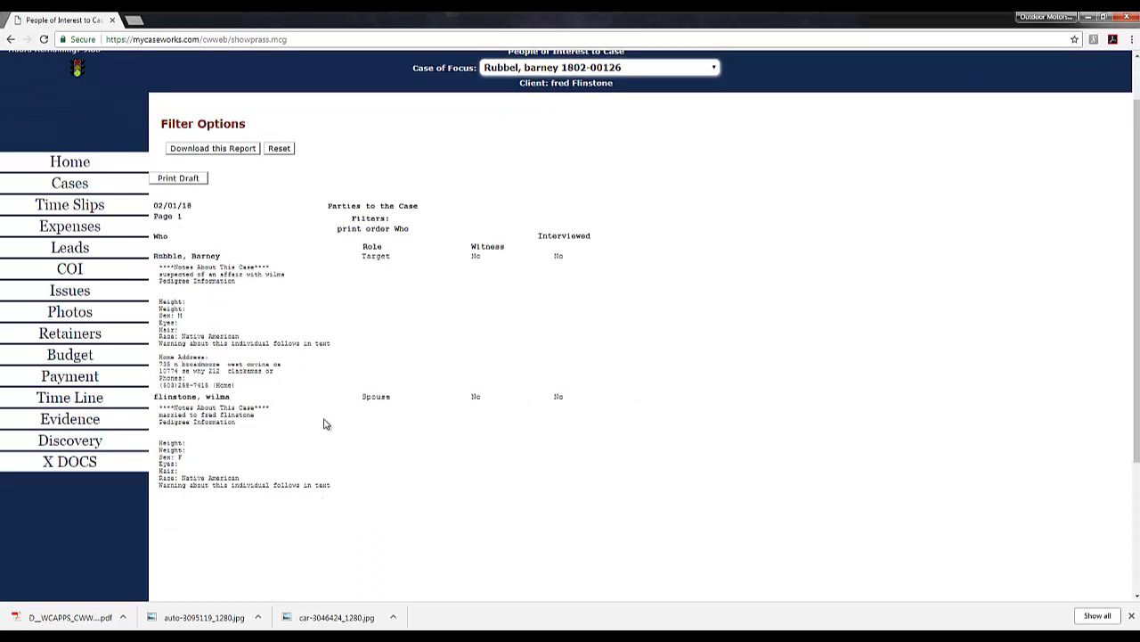
# Step: Download the Full report and return to the People of Interest list
pyautogui.click(212, 148)
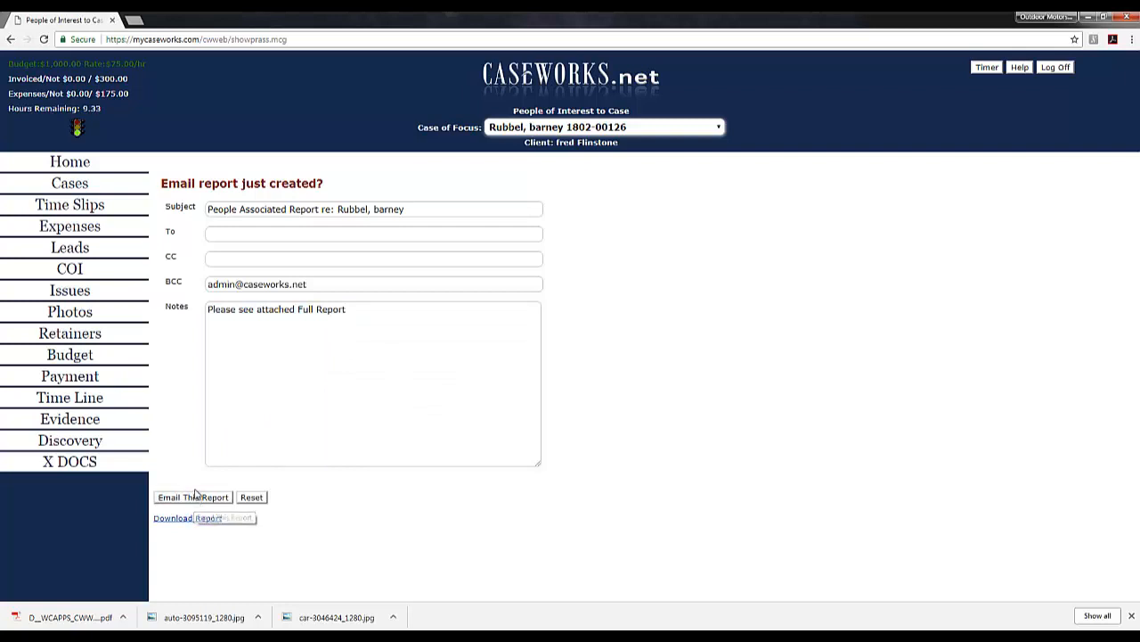
pyautogui.click(11, 39)
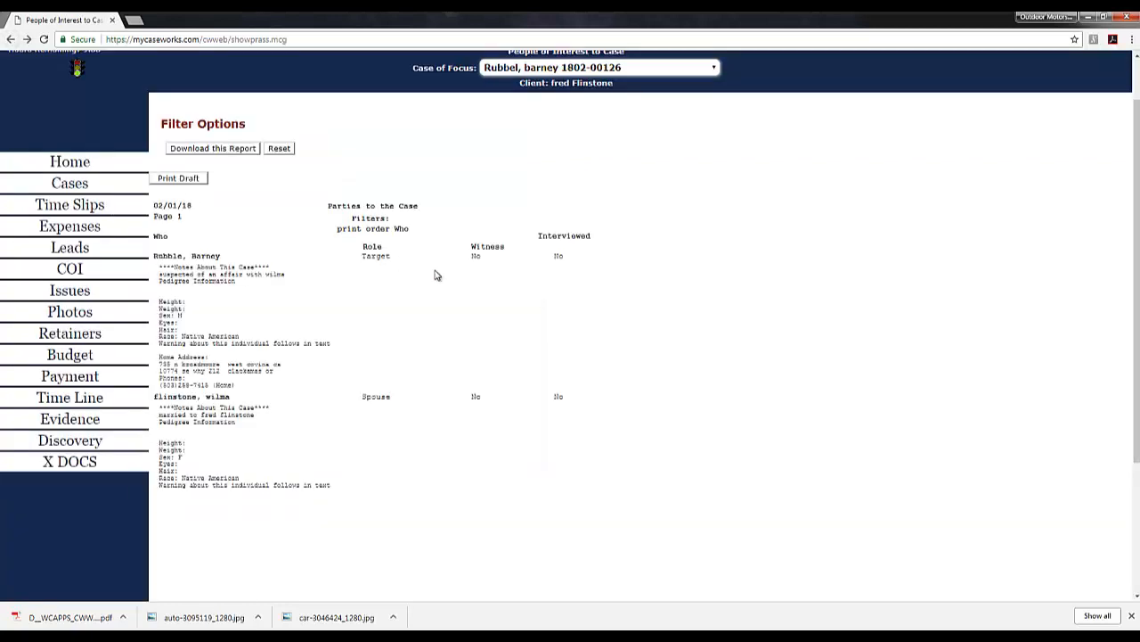
pyautogui.hotkey('alt', 'Left')
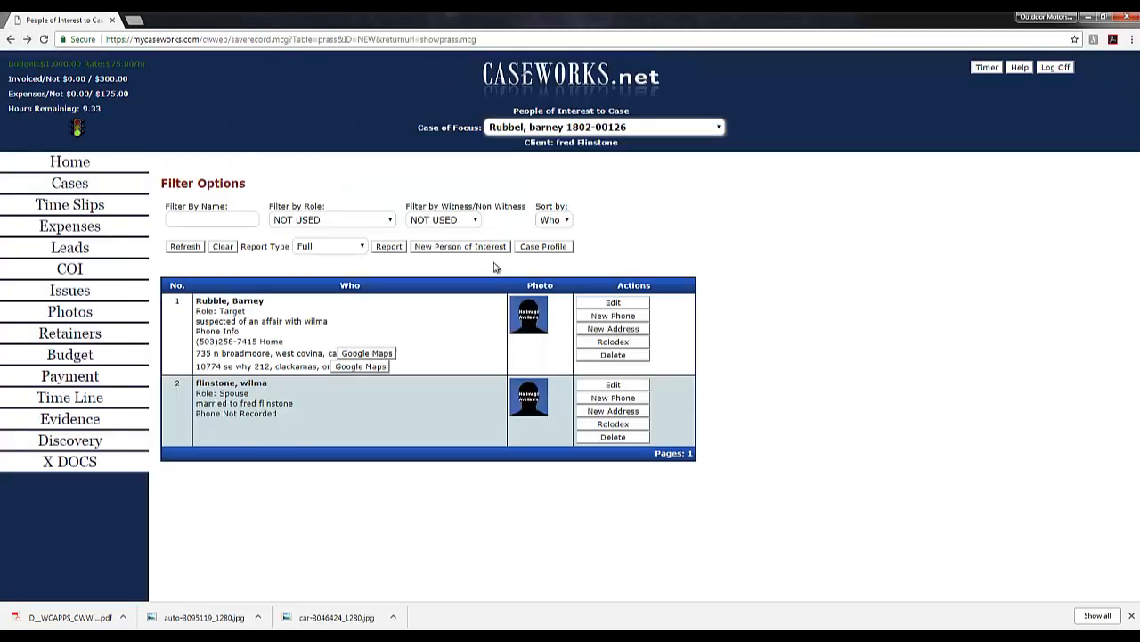
# Step: Generate the Minimal report listing only the Target and Spouse names, then reset it
pyautogui.click(361, 247)
pyautogui.click(355, 279)
pyautogui.click(383, 247)
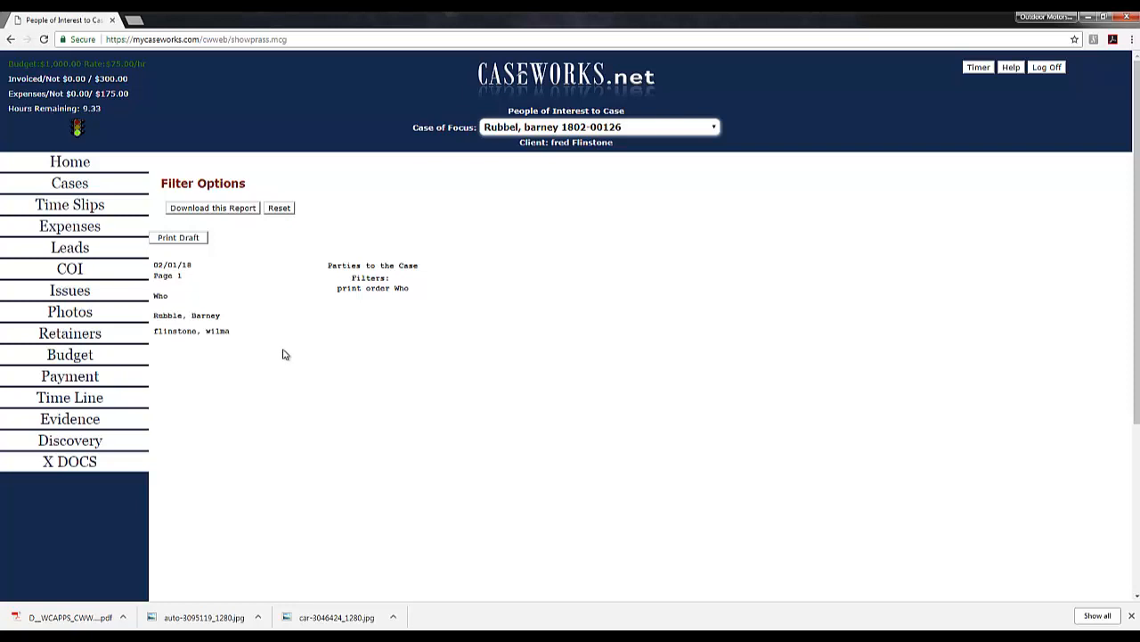
pyautogui.click(282, 208)
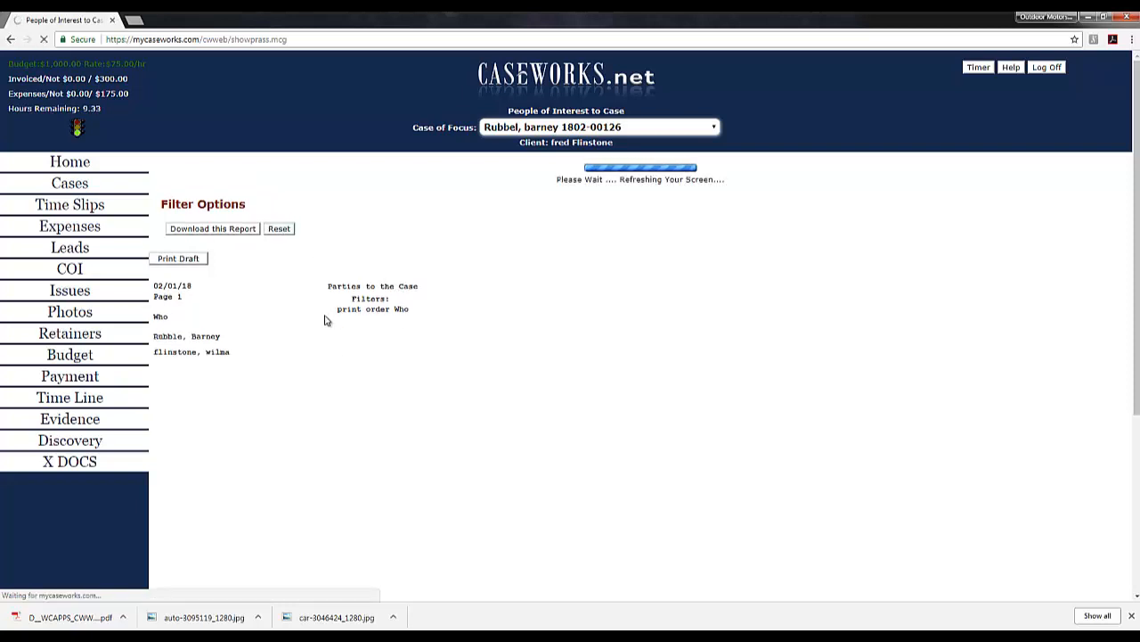
# Step: Generate and review the Demographic report for both parties, then reset back to the list
pyautogui.click(359, 247)
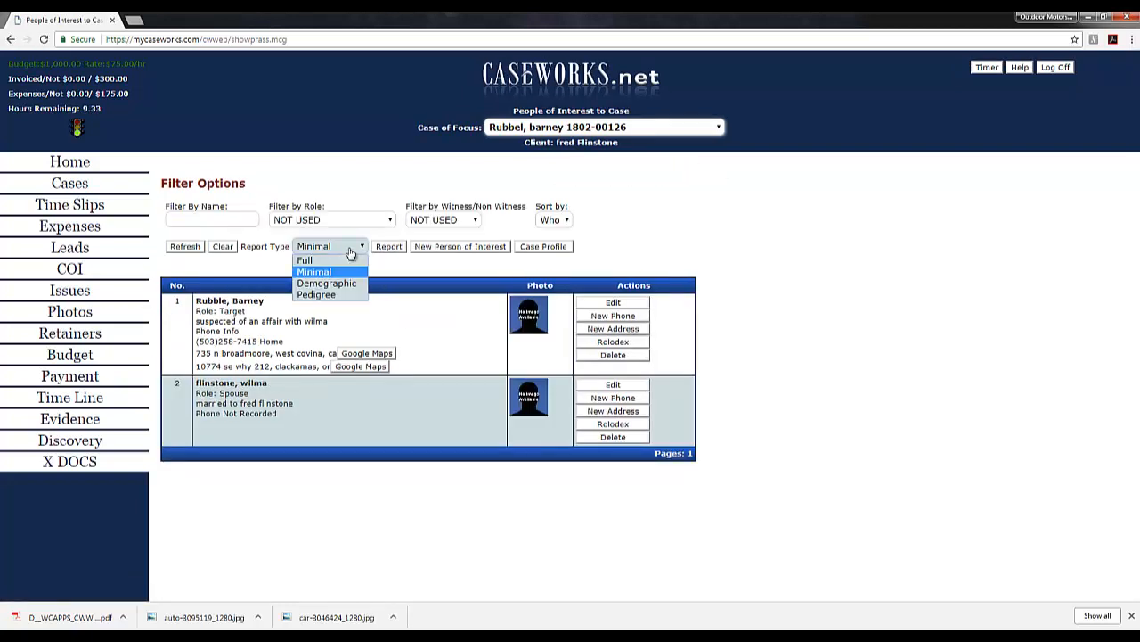
pyautogui.click(330, 283)
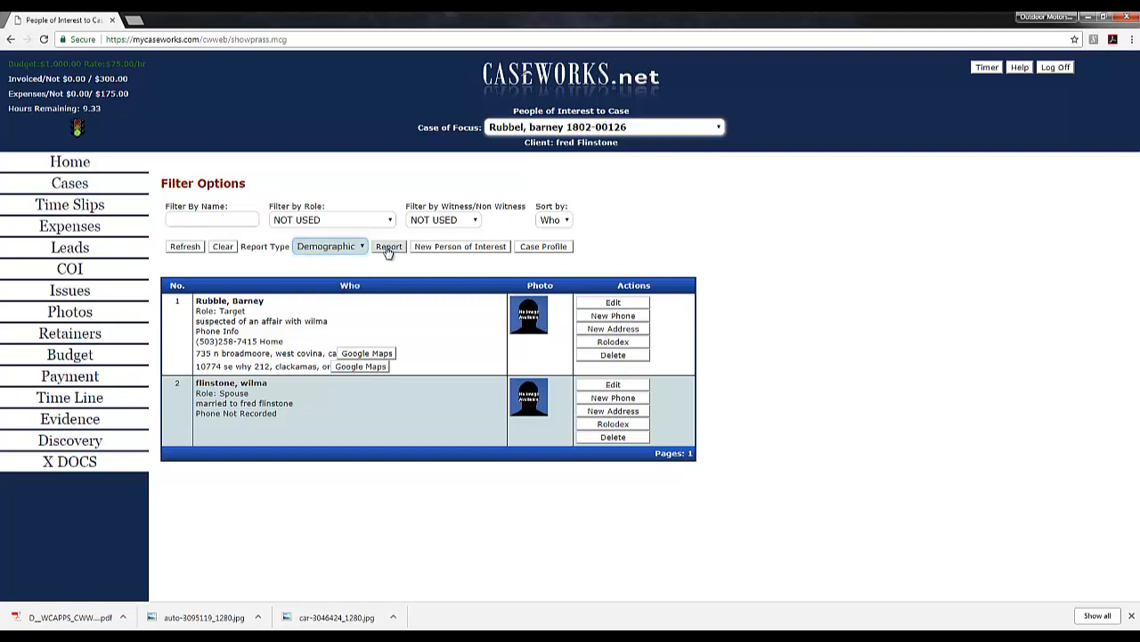
pyautogui.click(388, 247)
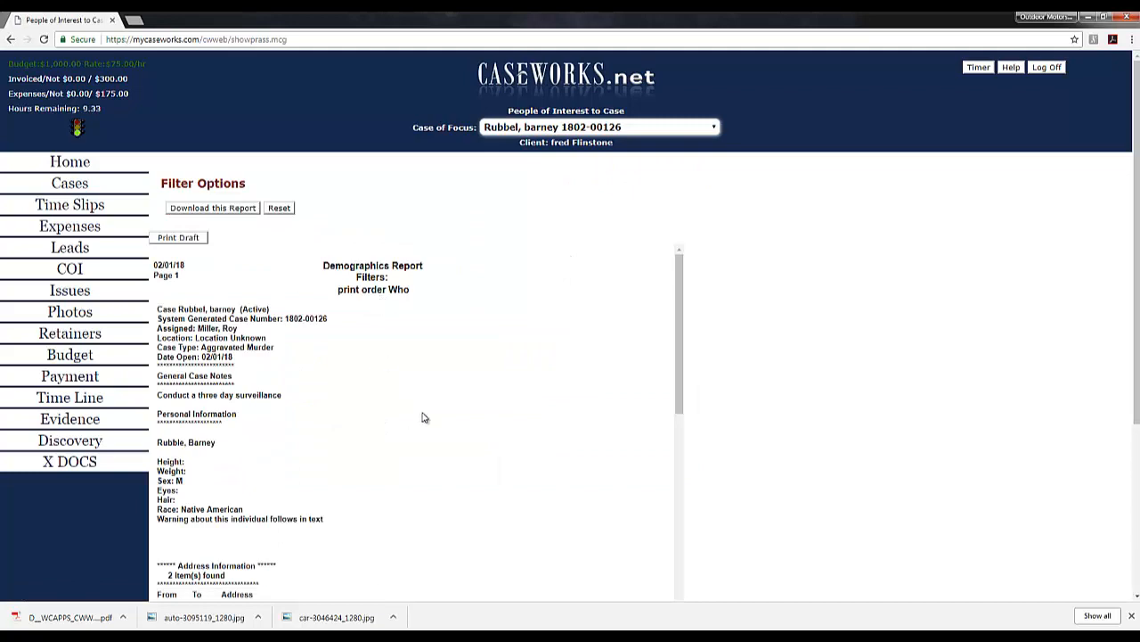
pyautogui.scroll(-3, 427, 422)
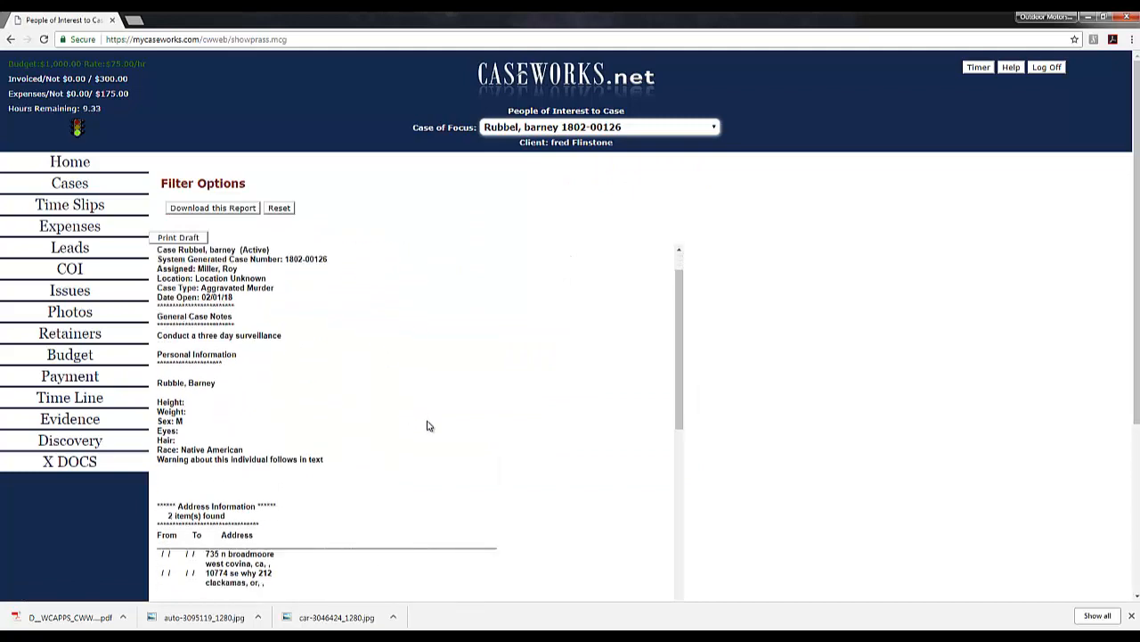
pyautogui.scroll(-10, 427, 425)
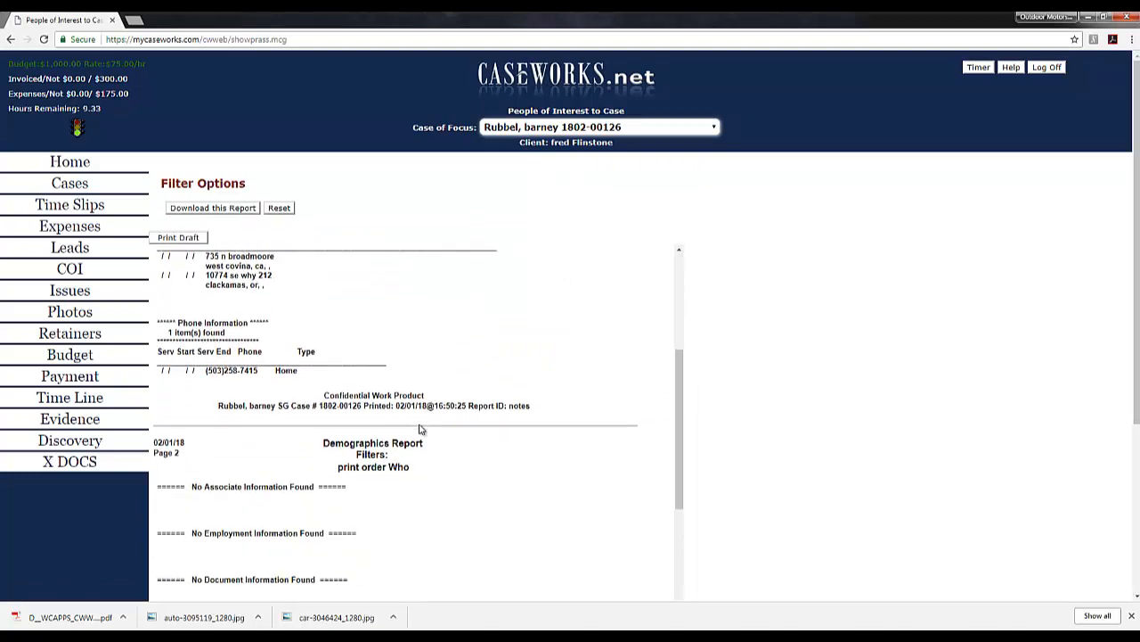
pyautogui.scroll(-5, 412, 439)
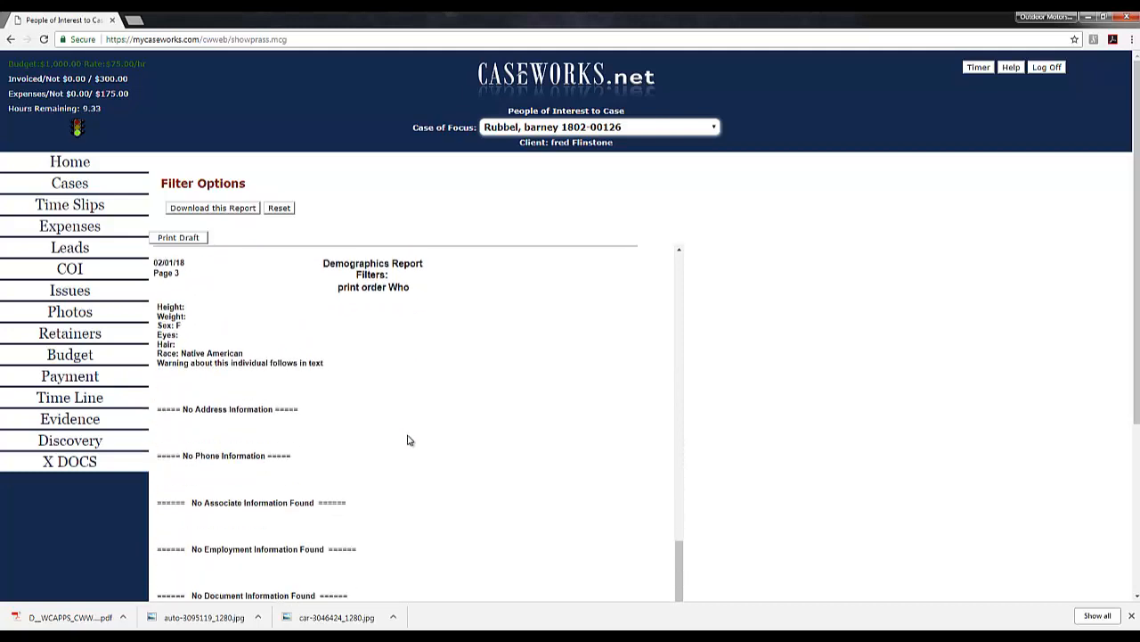
pyautogui.scroll(18, 408, 440)
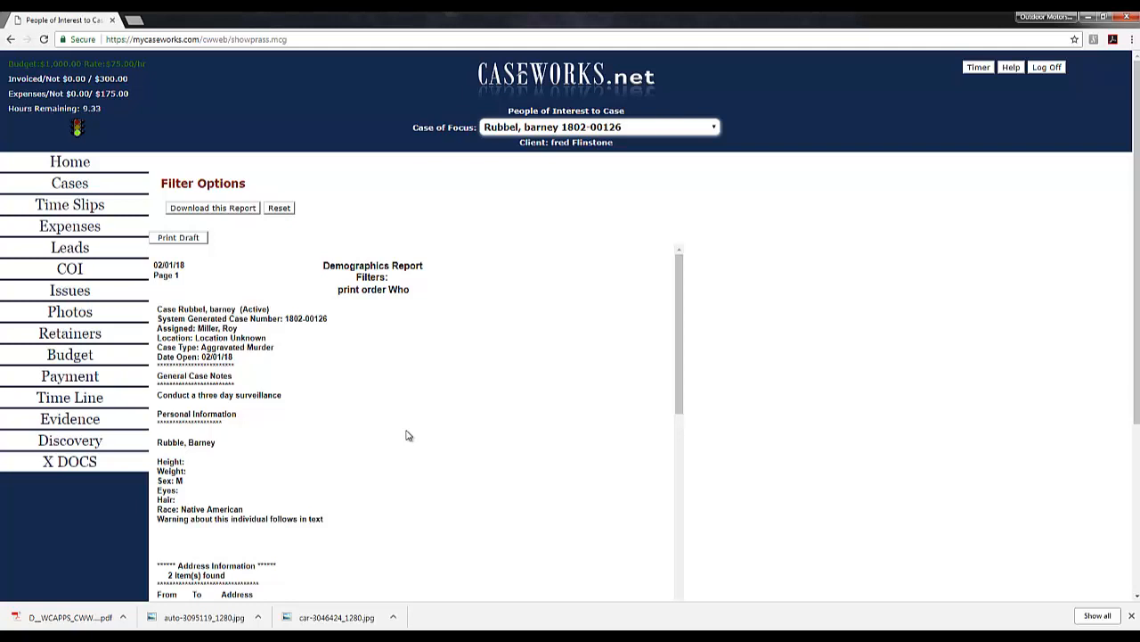
pyautogui.click(279, 208)
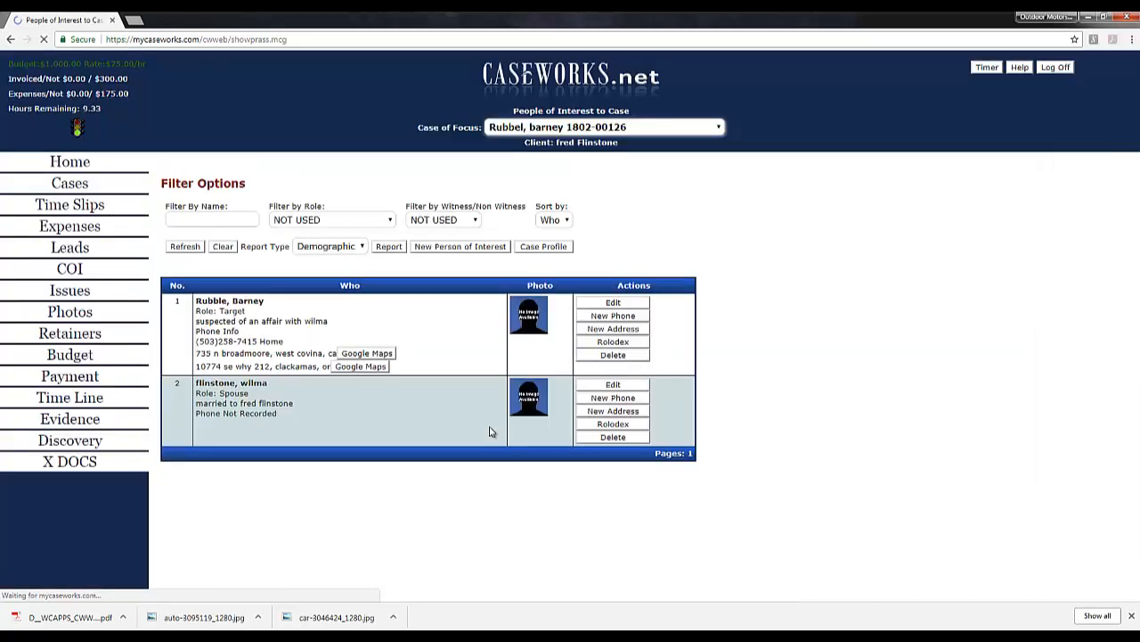
# Step: Regenerate and review the Pedigree report for both parties, then reset back to the list
pyautogui.click(339, 247)
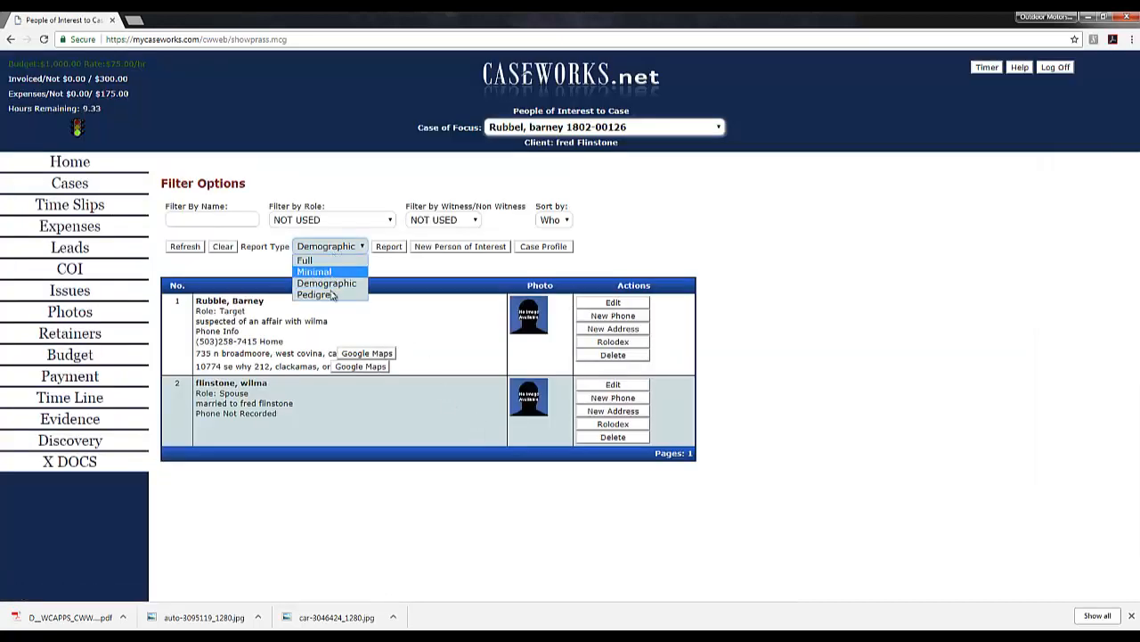
pyautogui.click(330, 294)
pyautogui.click(389, 247)
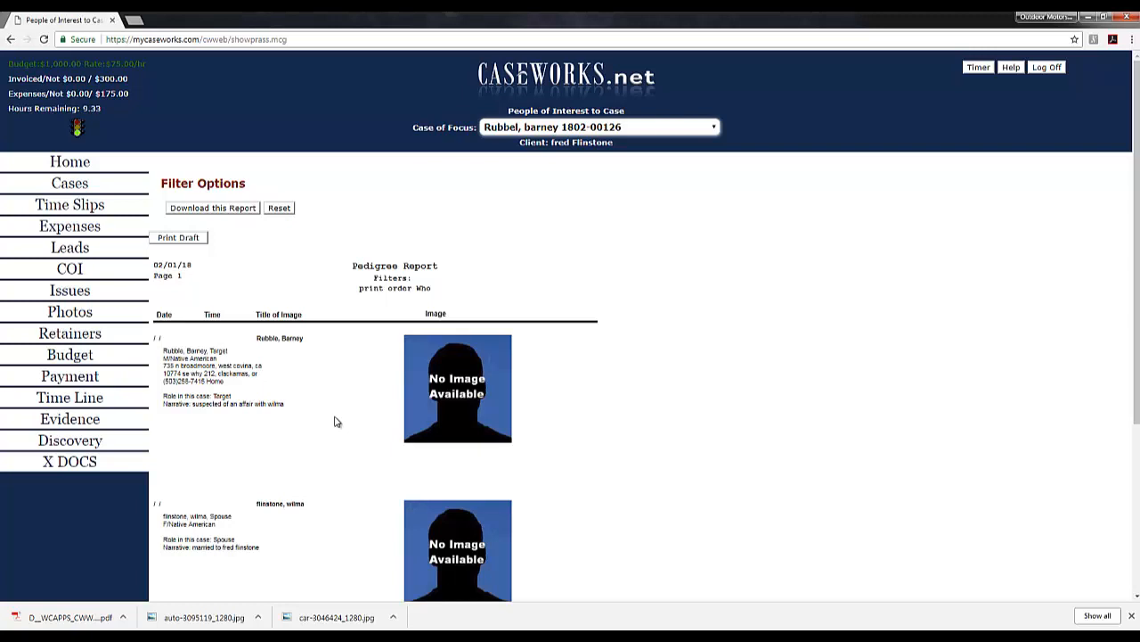
pyautogui.scroll(-2, 334, 422)
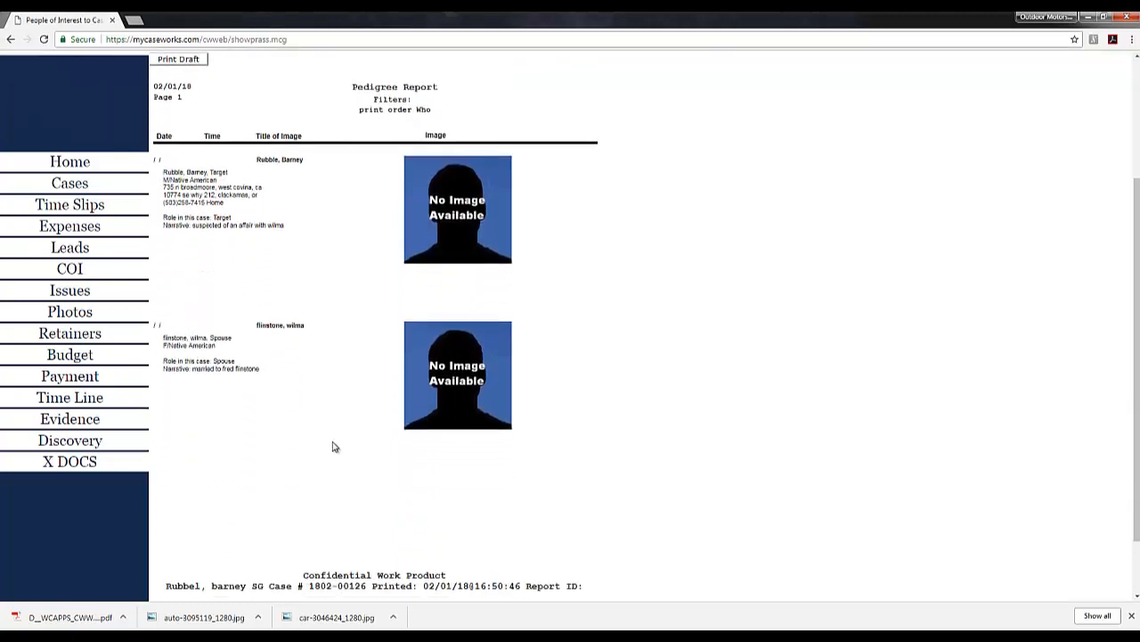
pyautogui.scroll(2, 334, 446)
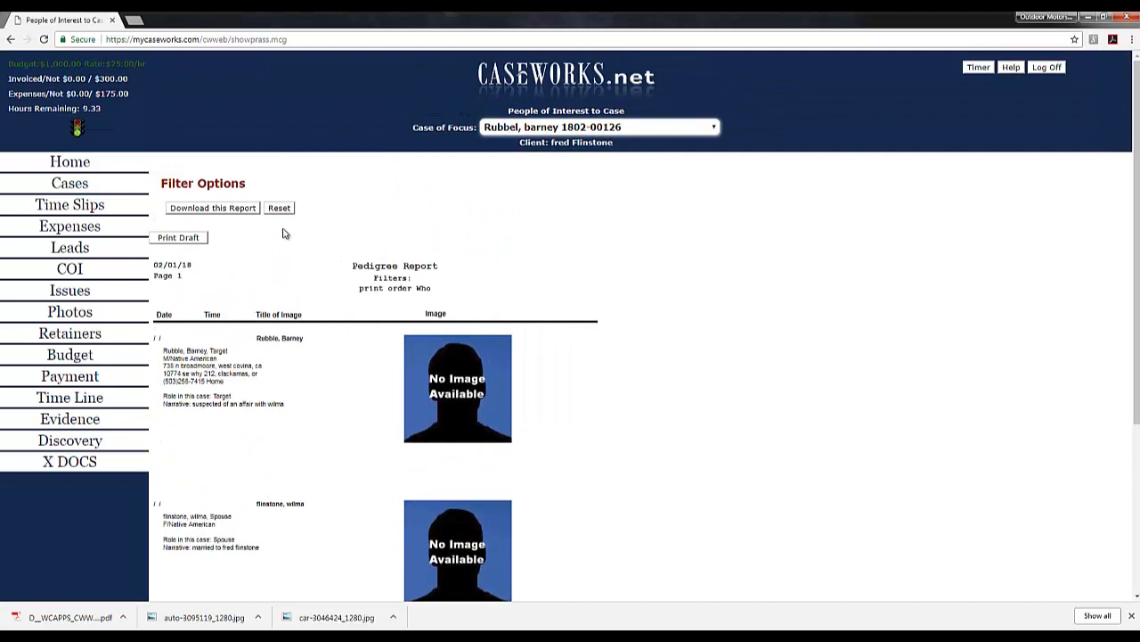
pyautogui.click(281, 211)
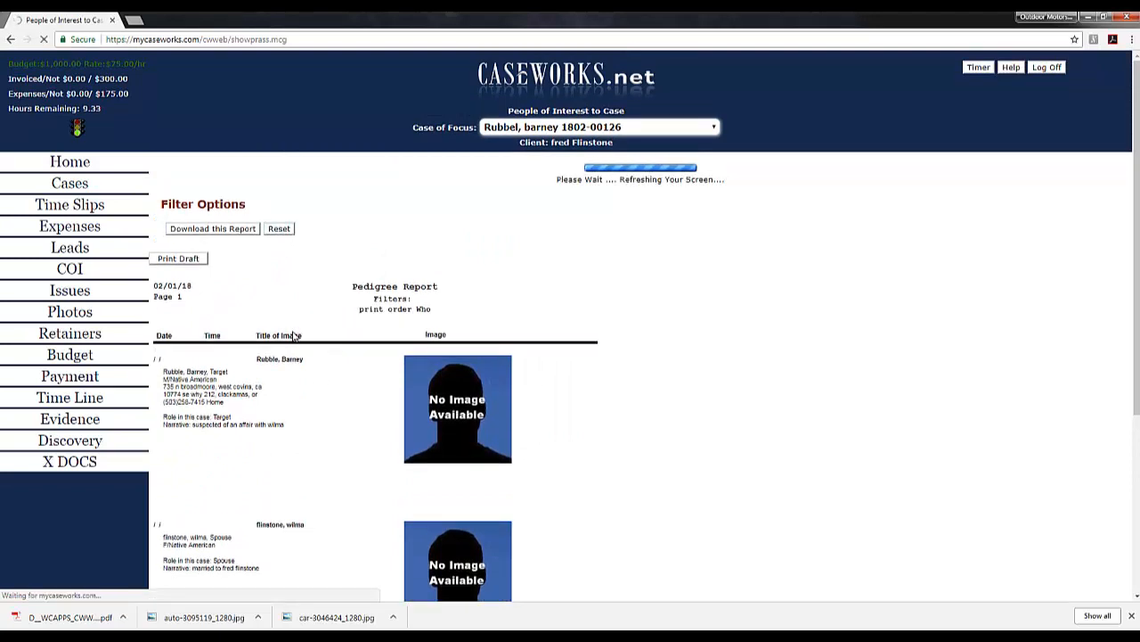